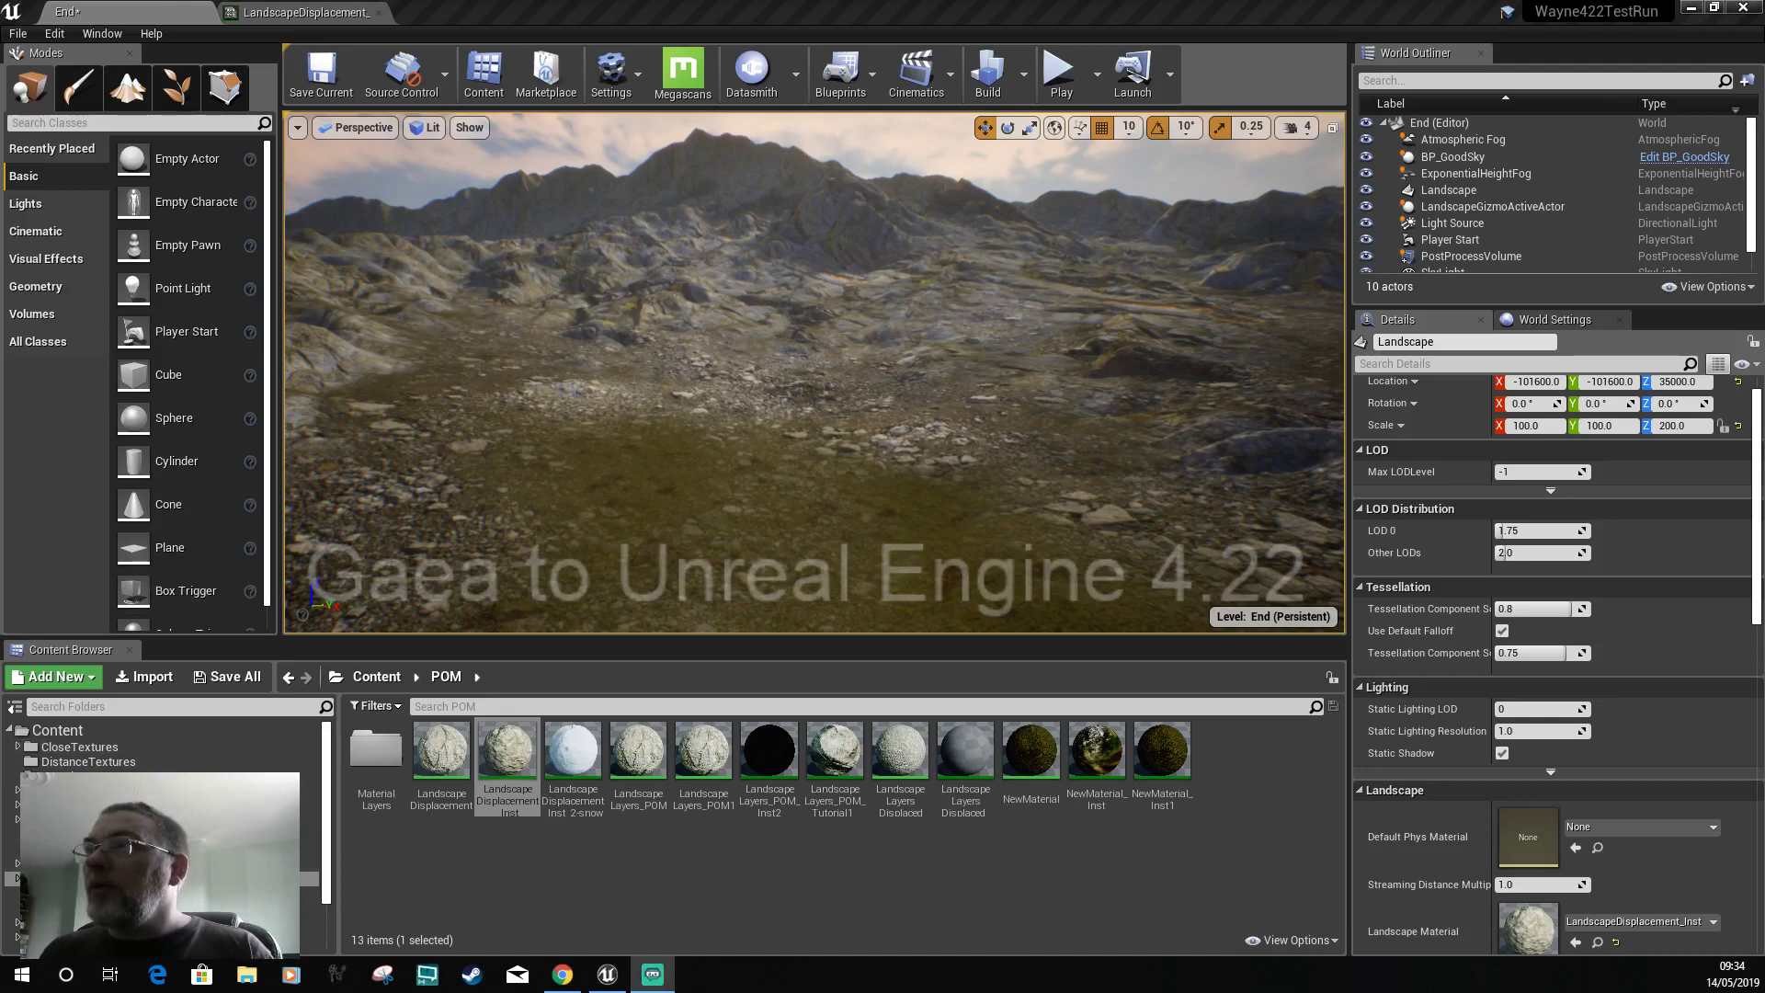
Show the Megascans folder's five subfolders, then fly the view across the terrain toward the peak.
left_click(311, 865)
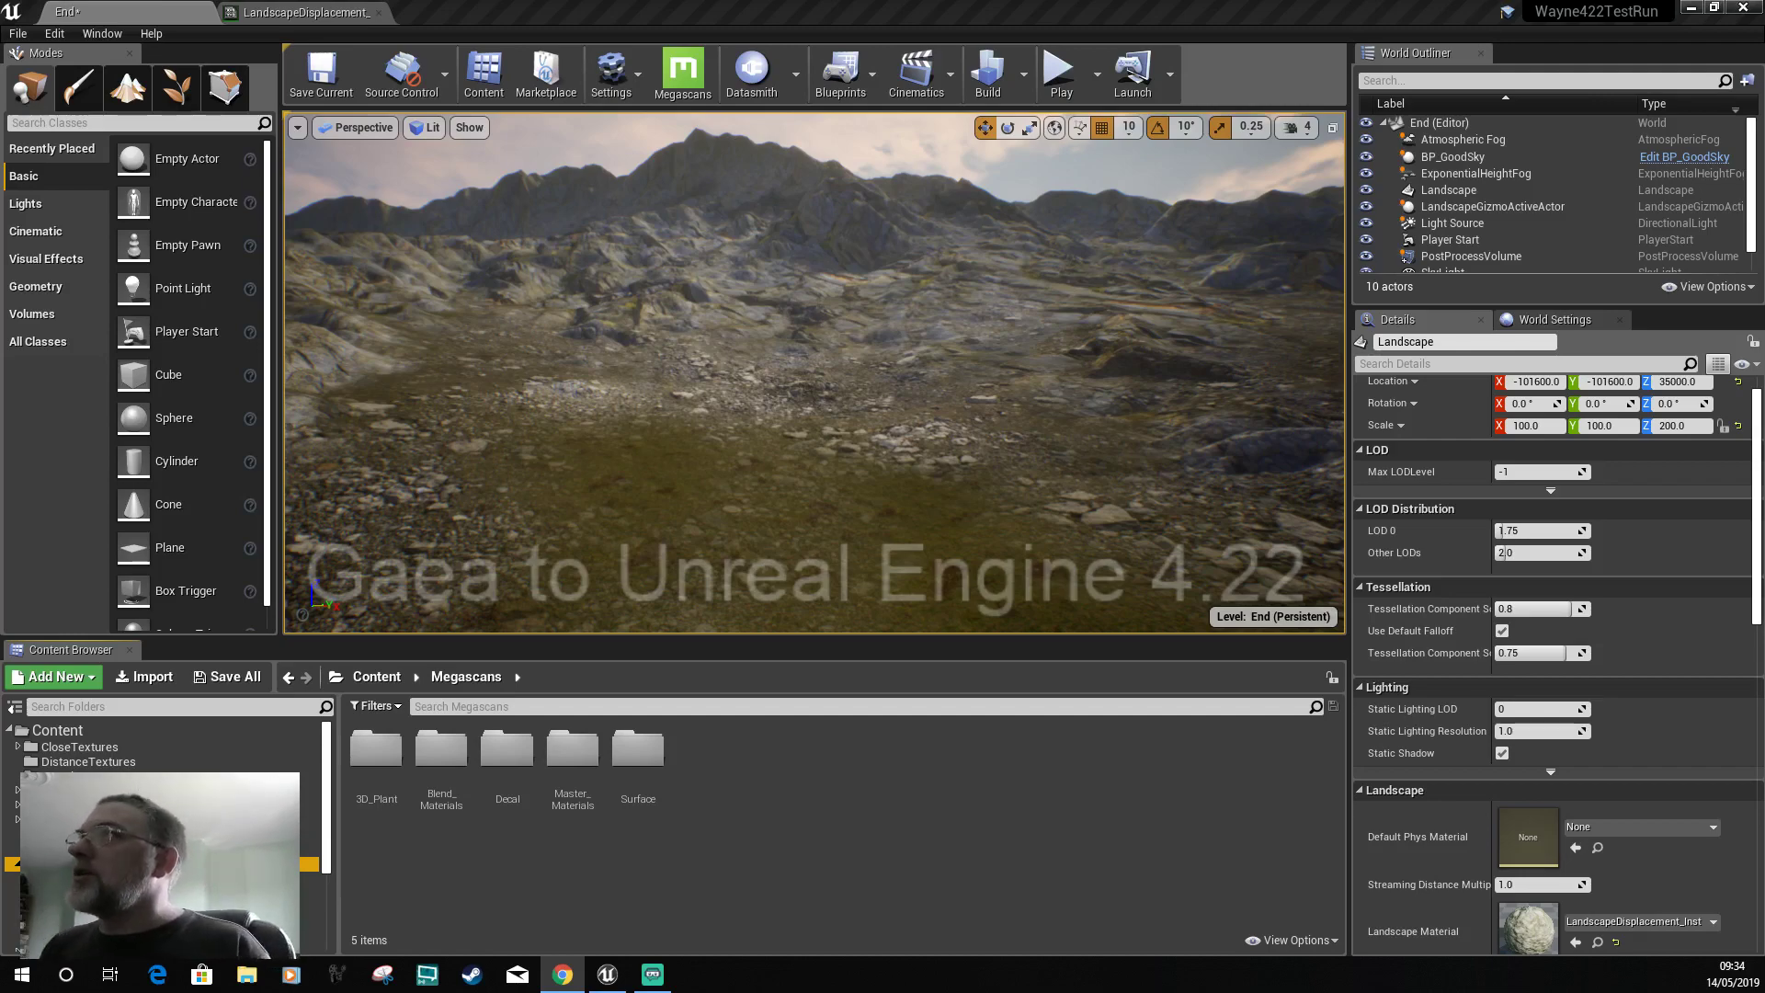
right_click_drag(290, 322, 286, 326)
right_click_drag(332, 393, 332, 393)
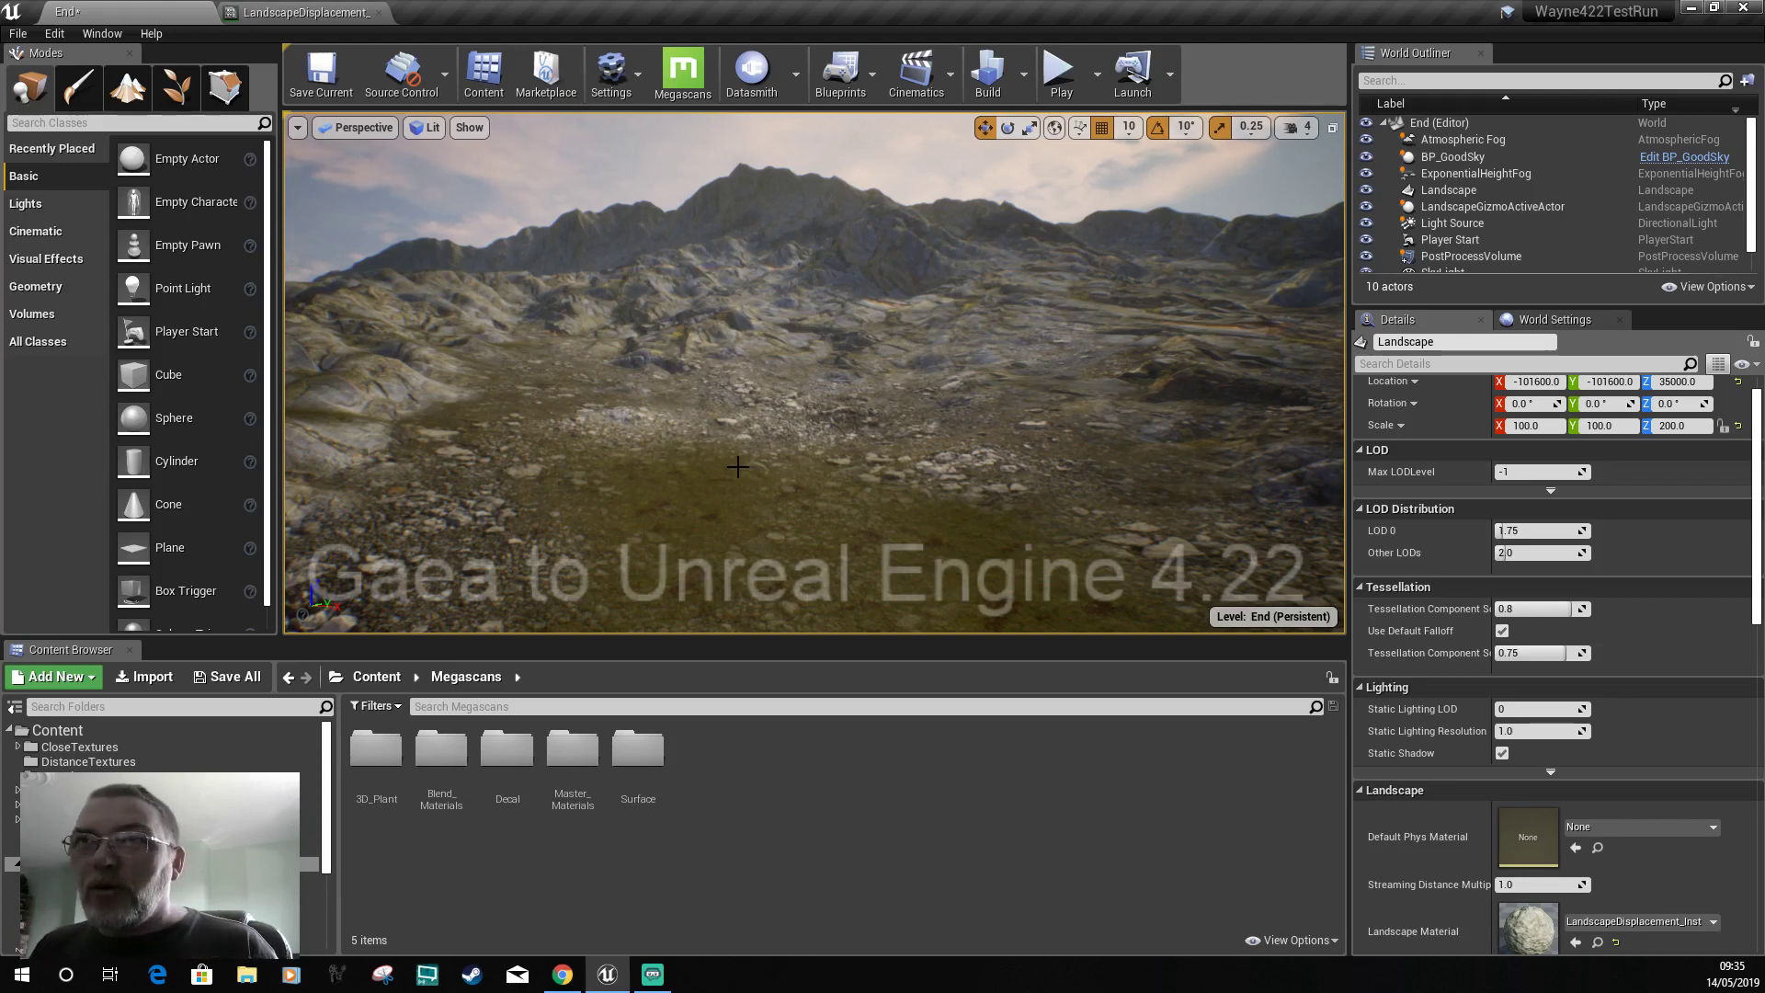
List the GaeaTerrain 4K textures and TempMat materials in DistanceTextures, then turn the view right.
left_click(76, 762)
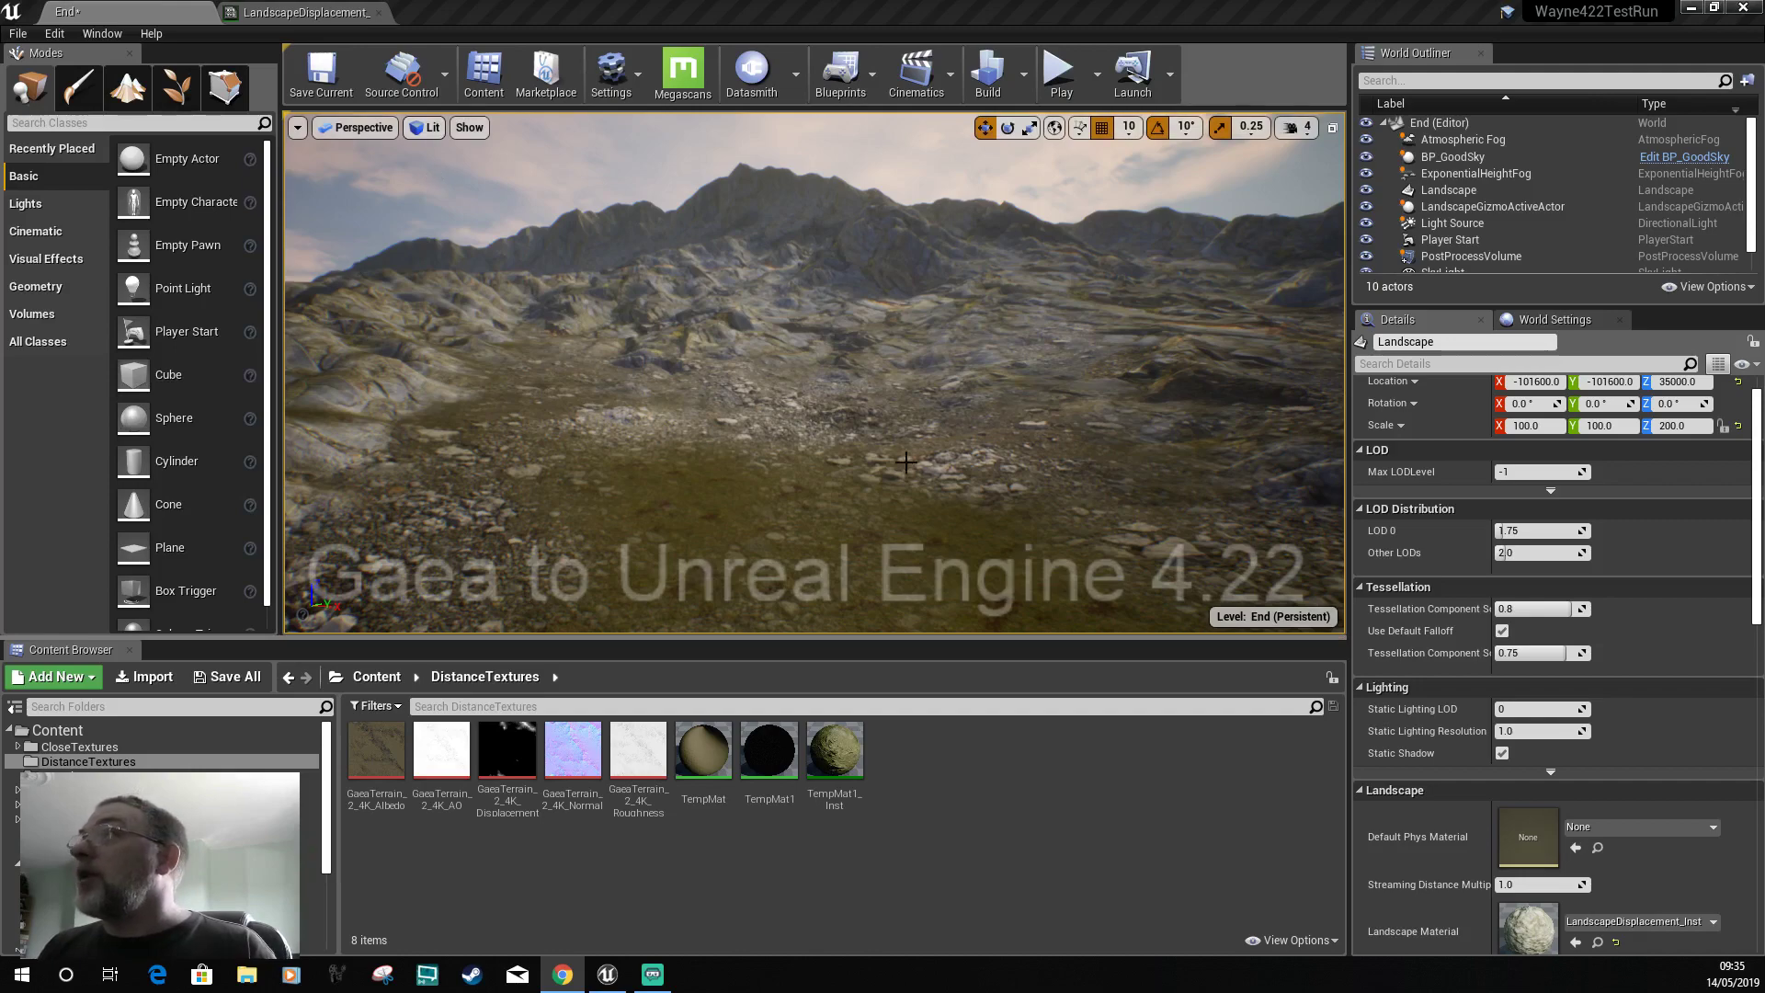
right_click_drag(815, 373, 1103, 357)
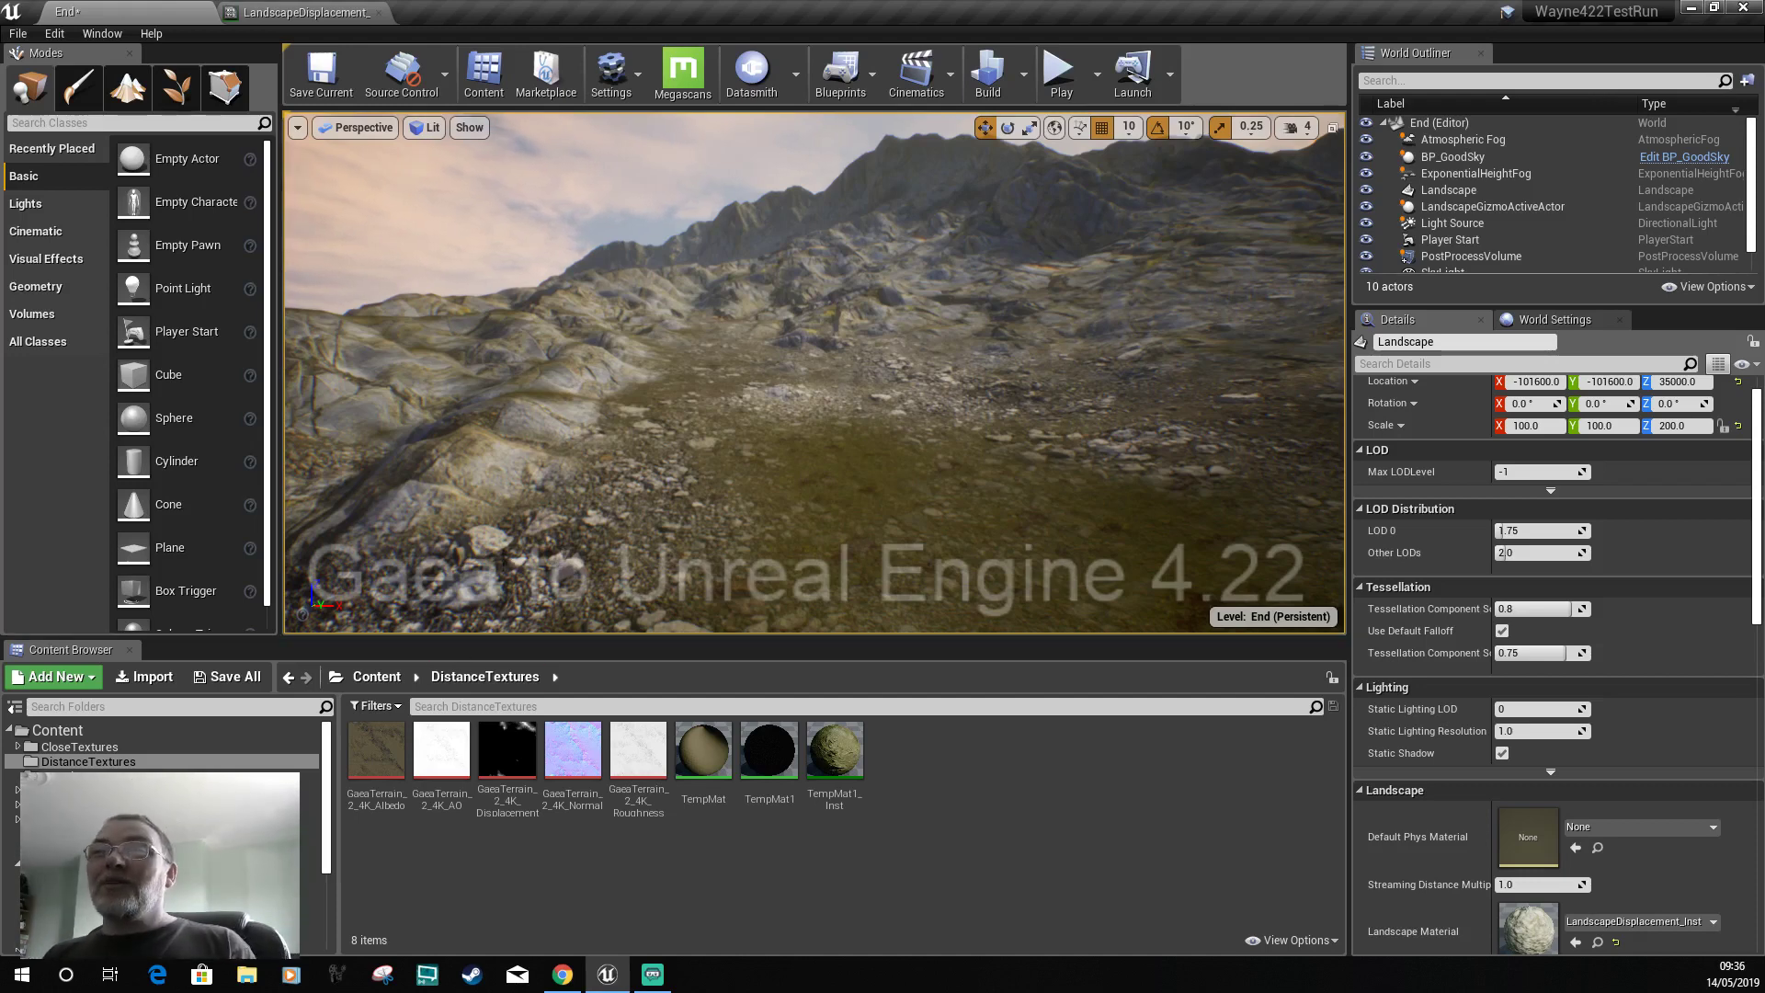
left_click(426, 129)
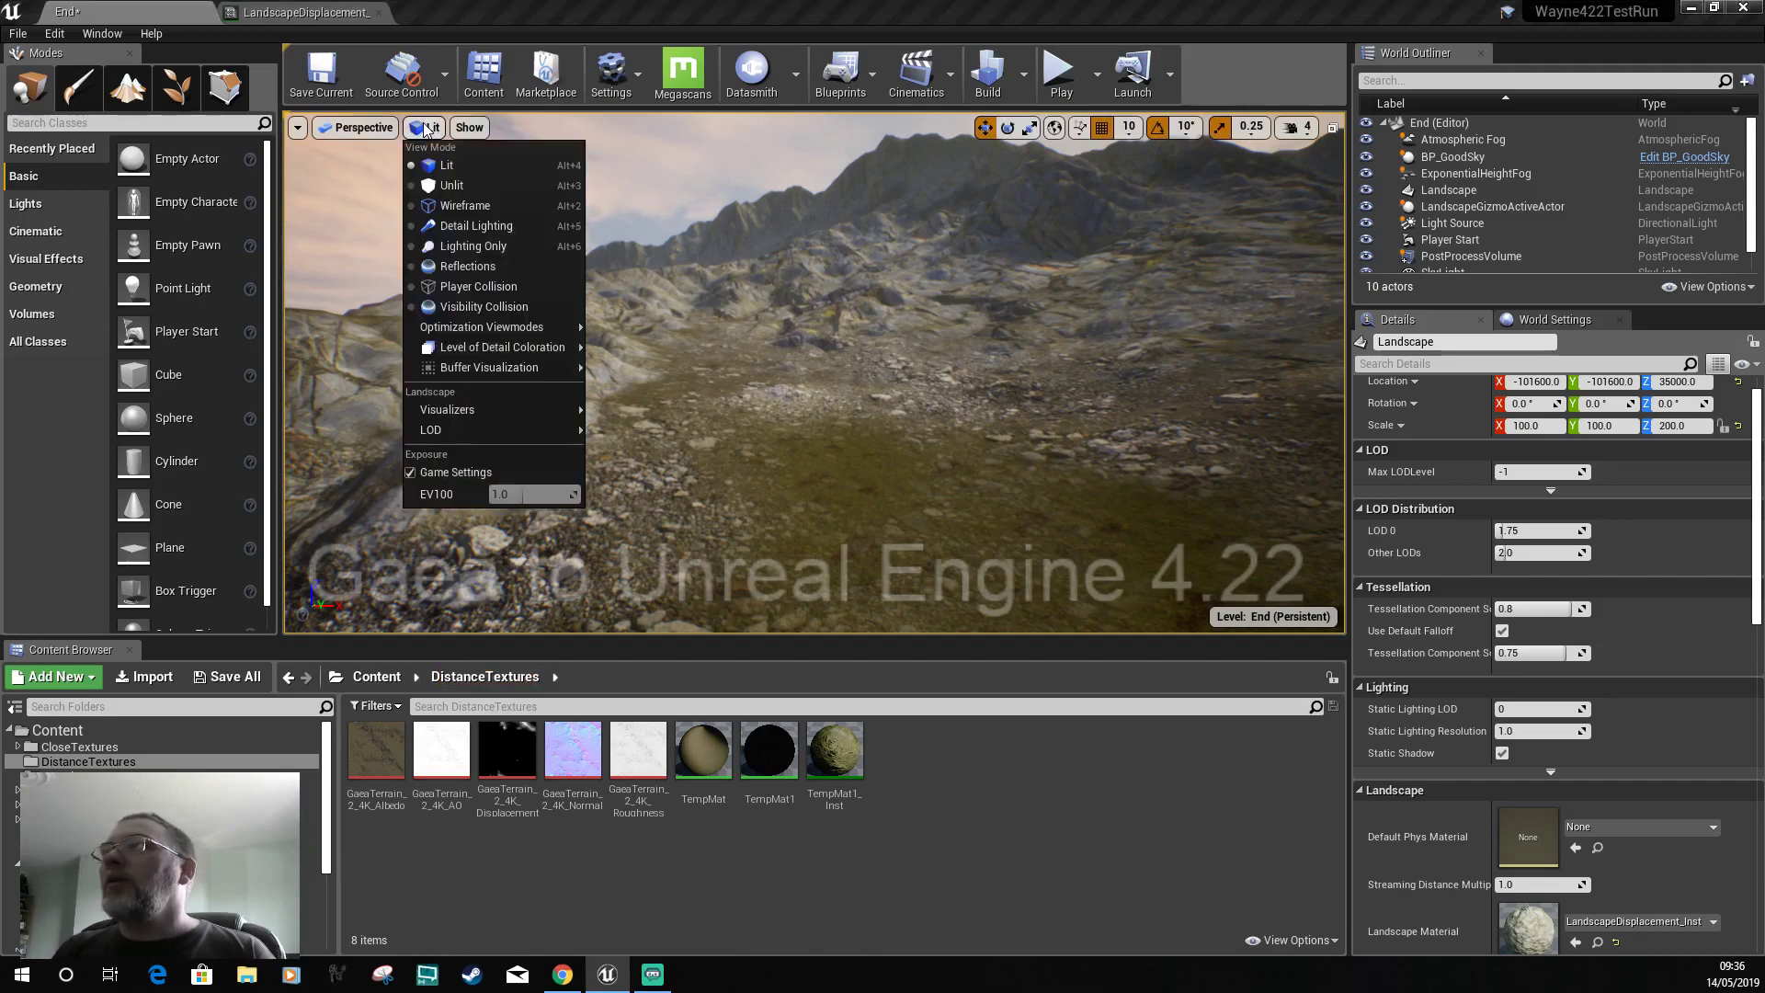
left_click(453, 207)
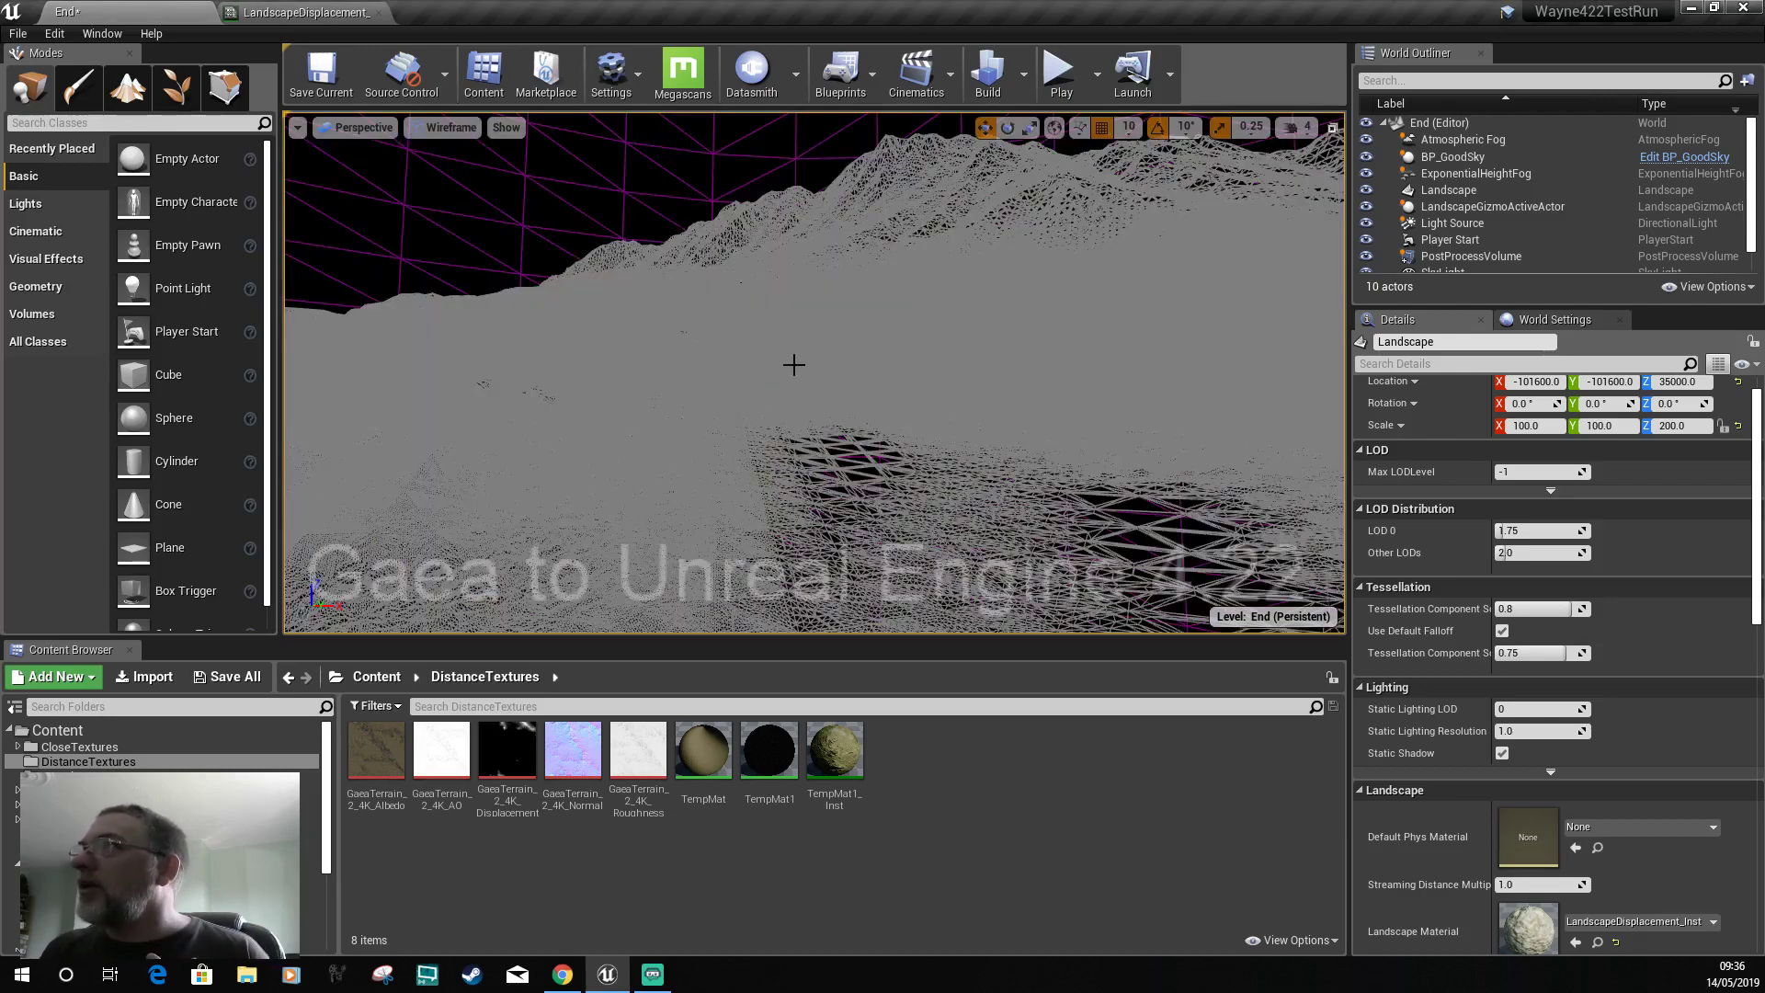
left_click(460, 129)
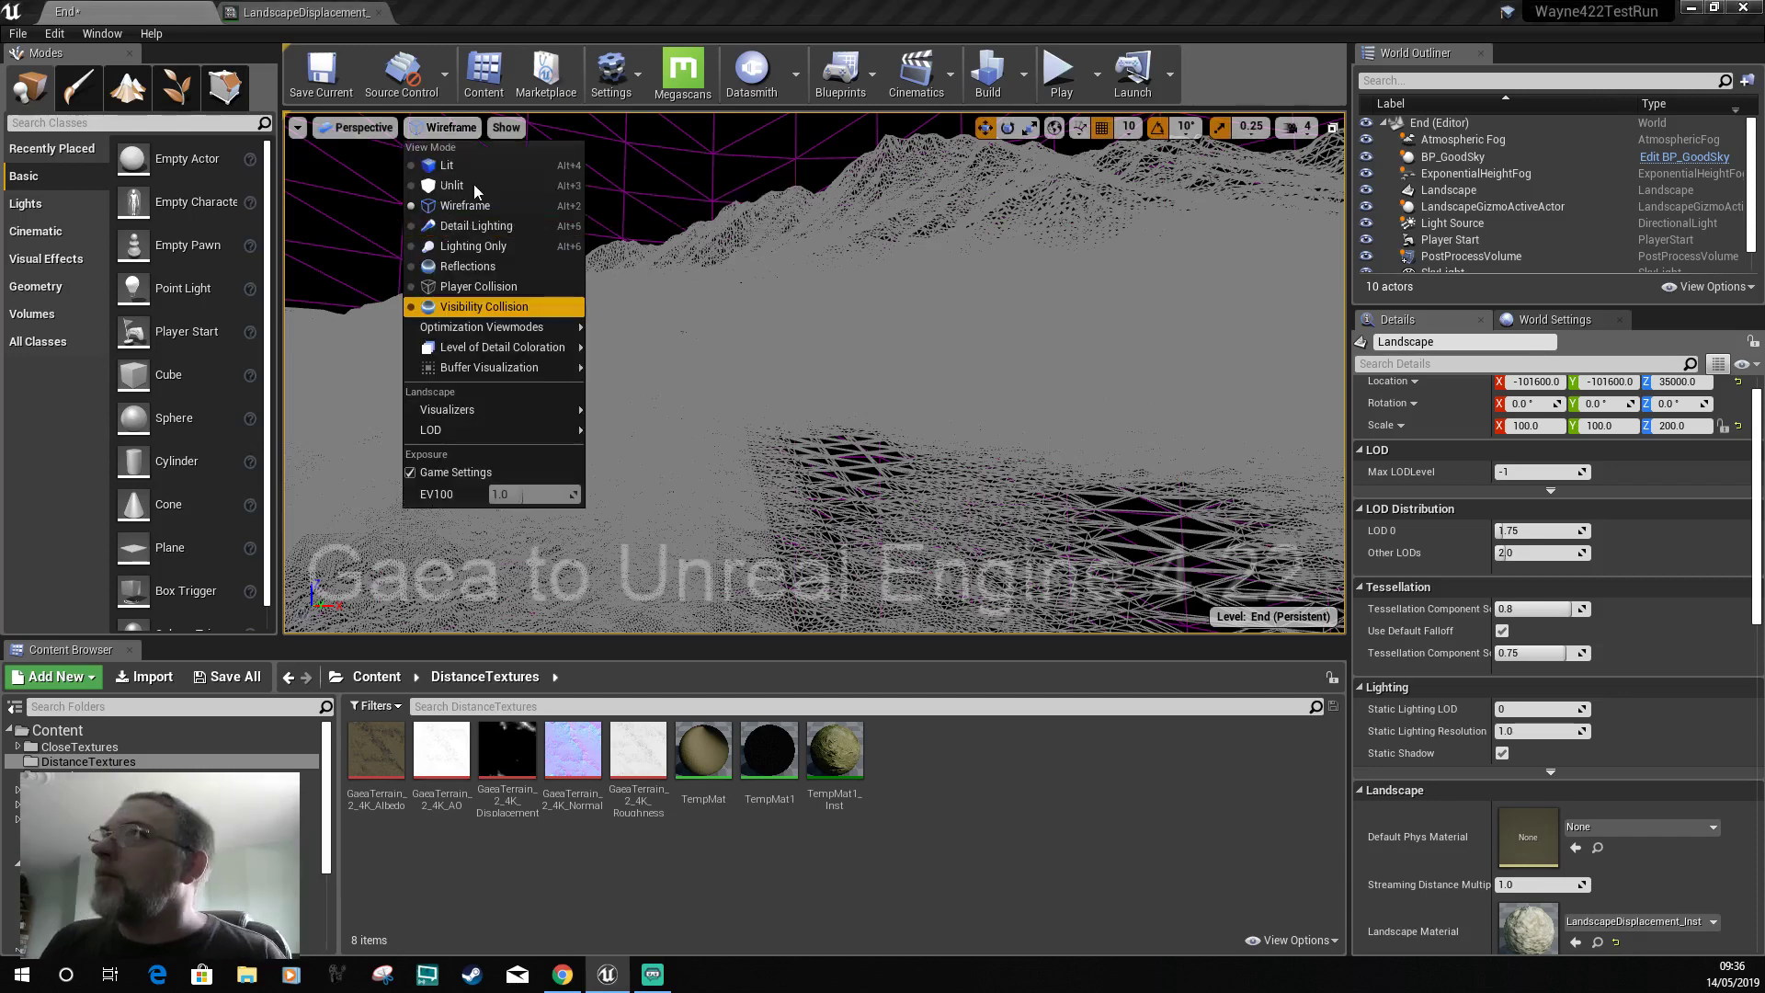
left_click(442, 161)
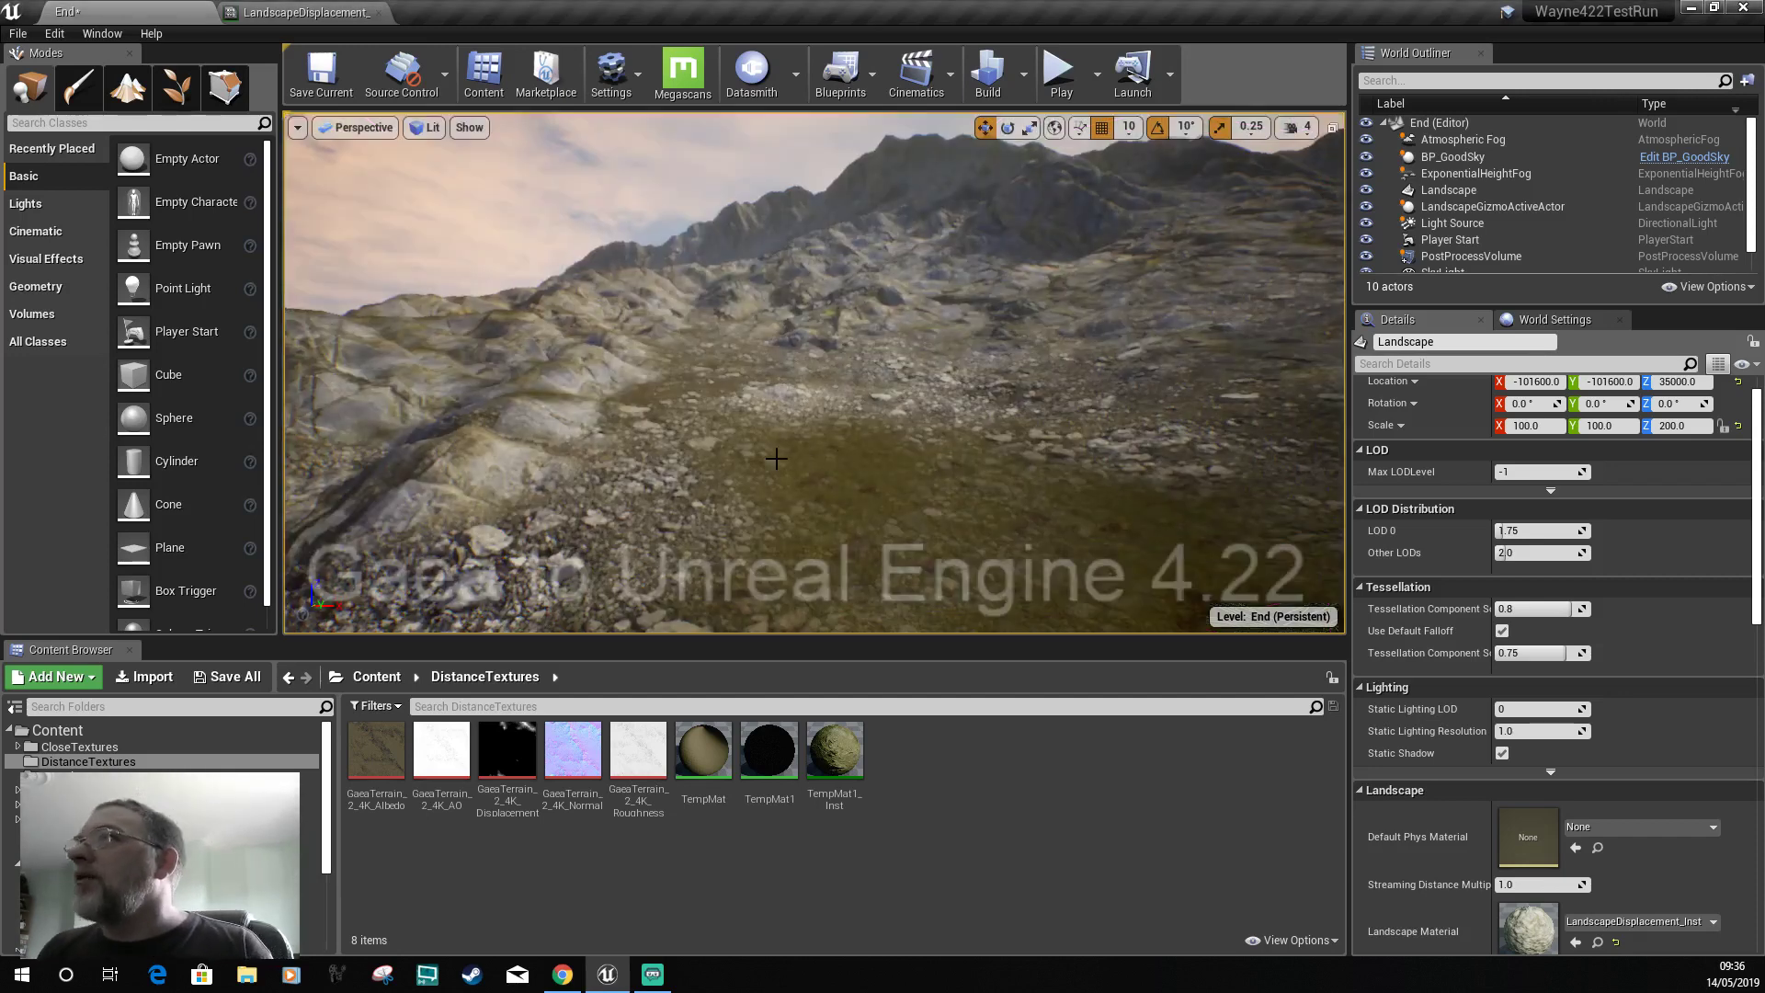
right_click_drag(790, 480, 790, 480)
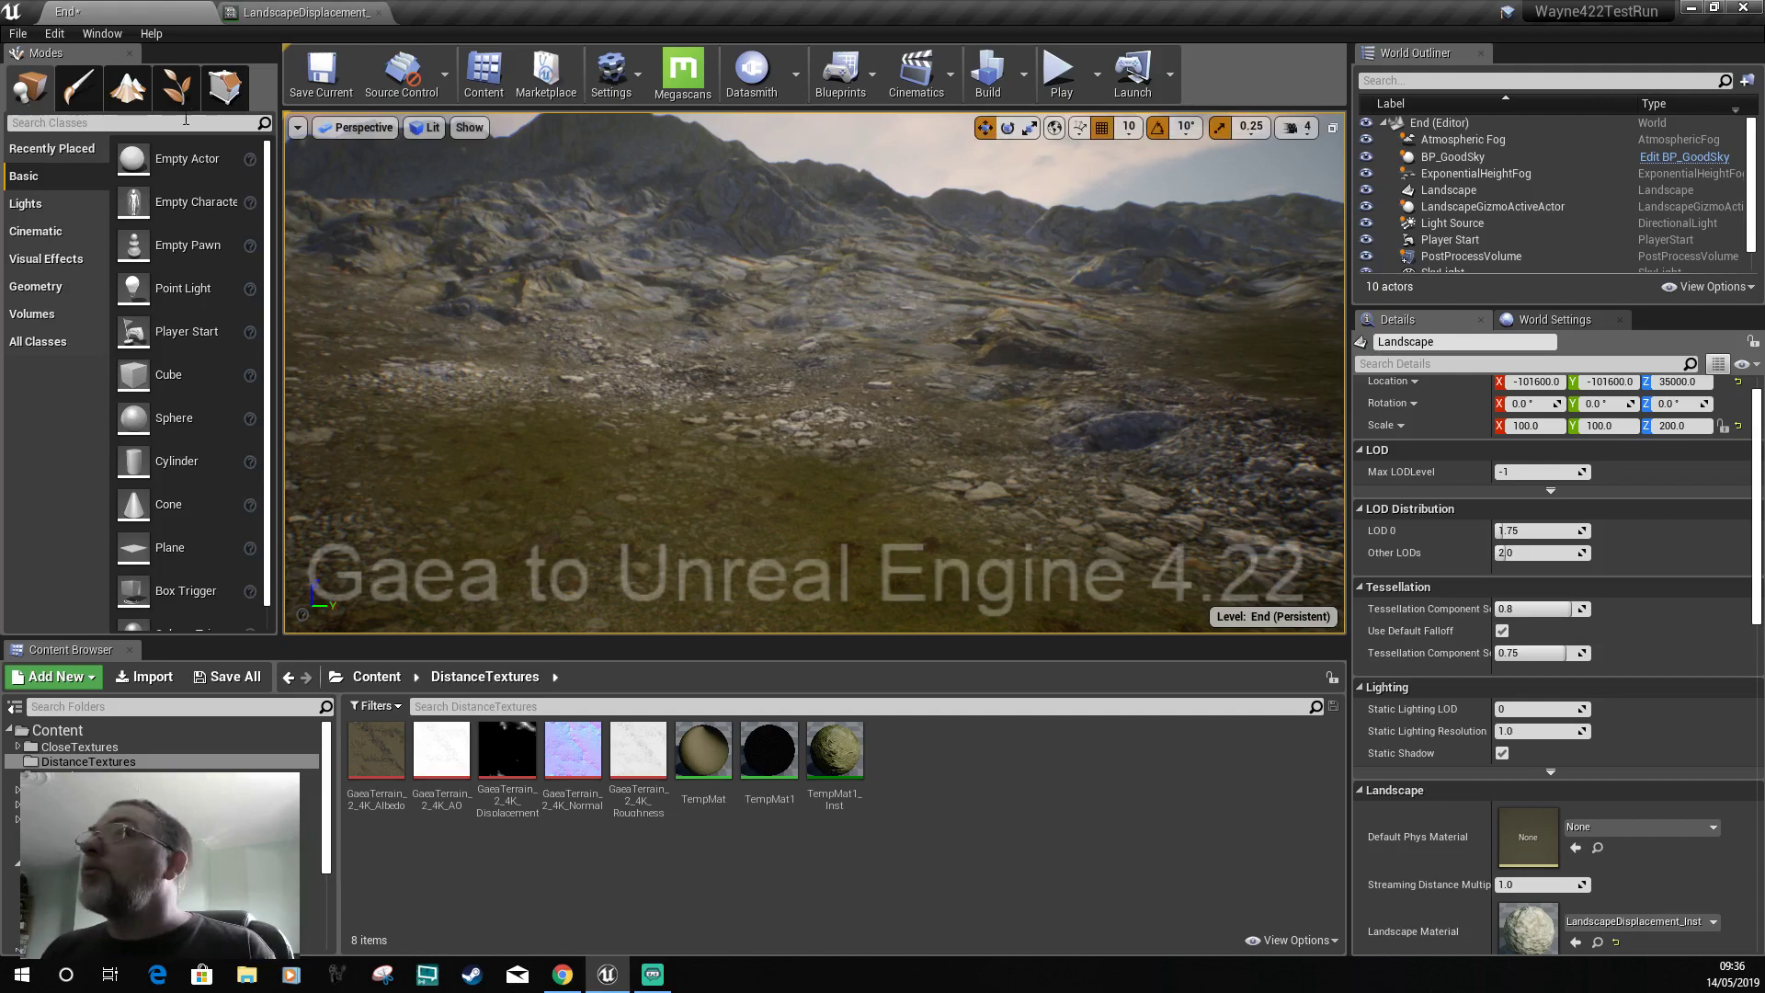
In Landscape mode, paint gravel across the grassy slope and rock over the upper-left slope.
left_click(129, 90)
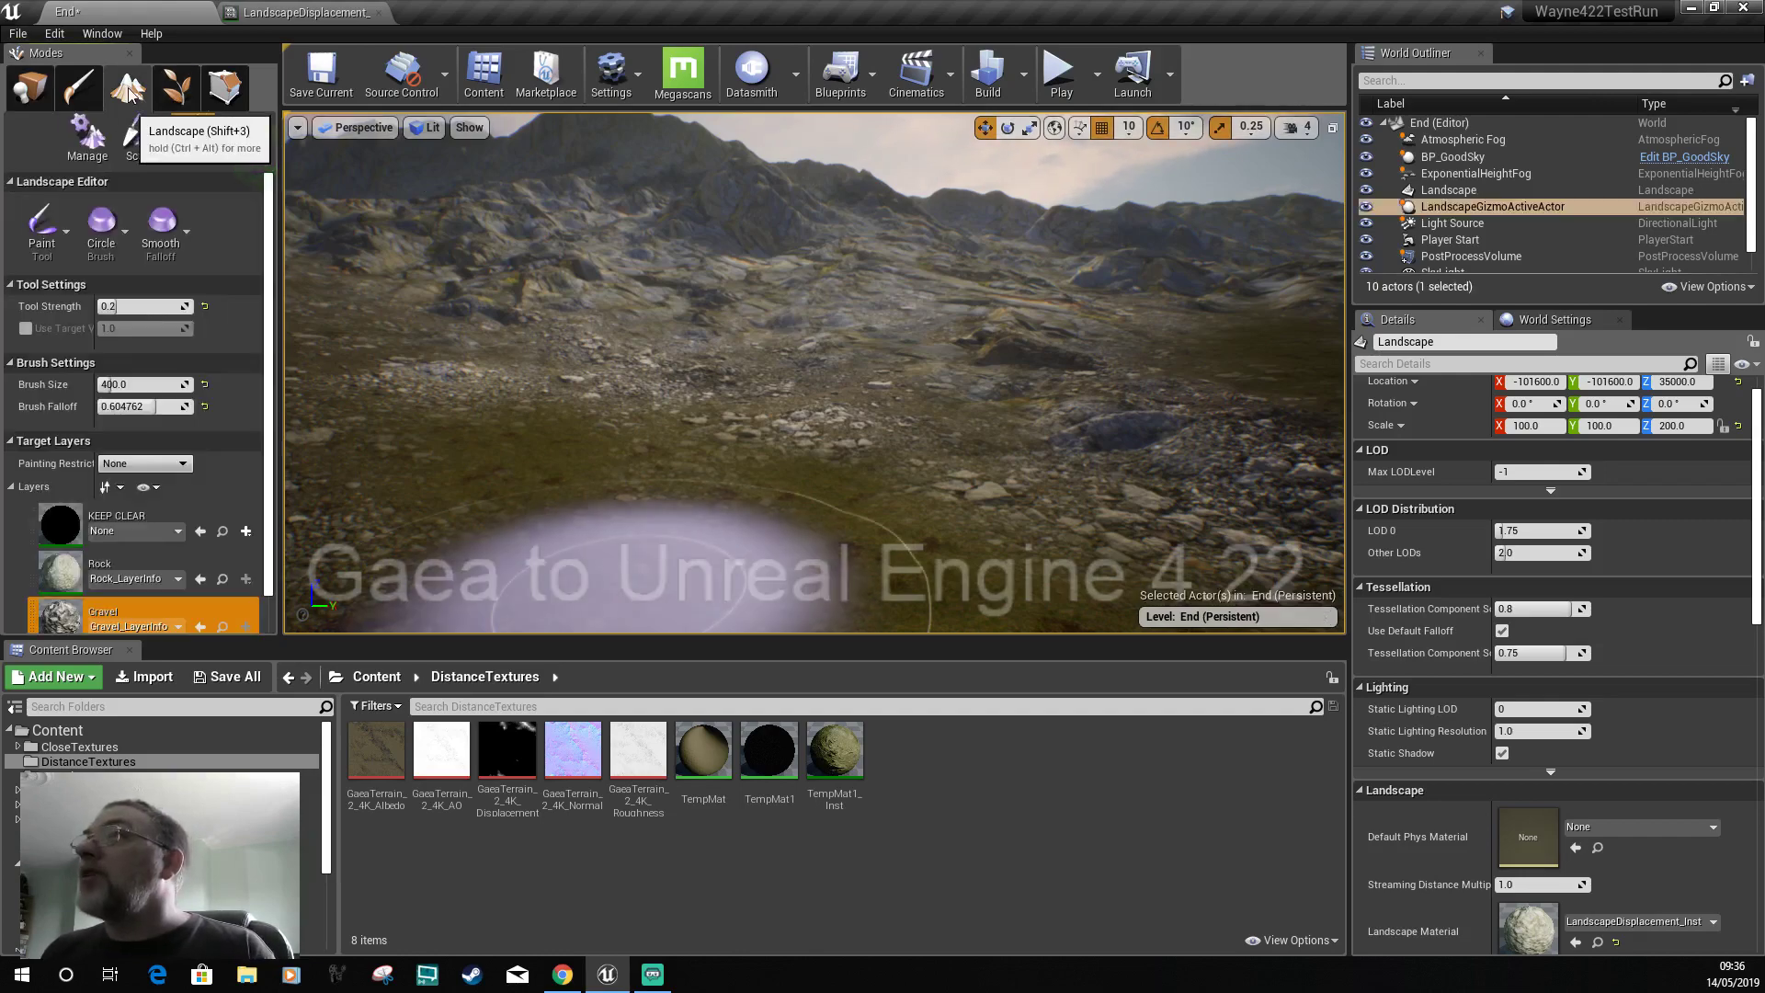
scroll(86, 526, "down", 1)
scroll(87, 533, "down", 1)
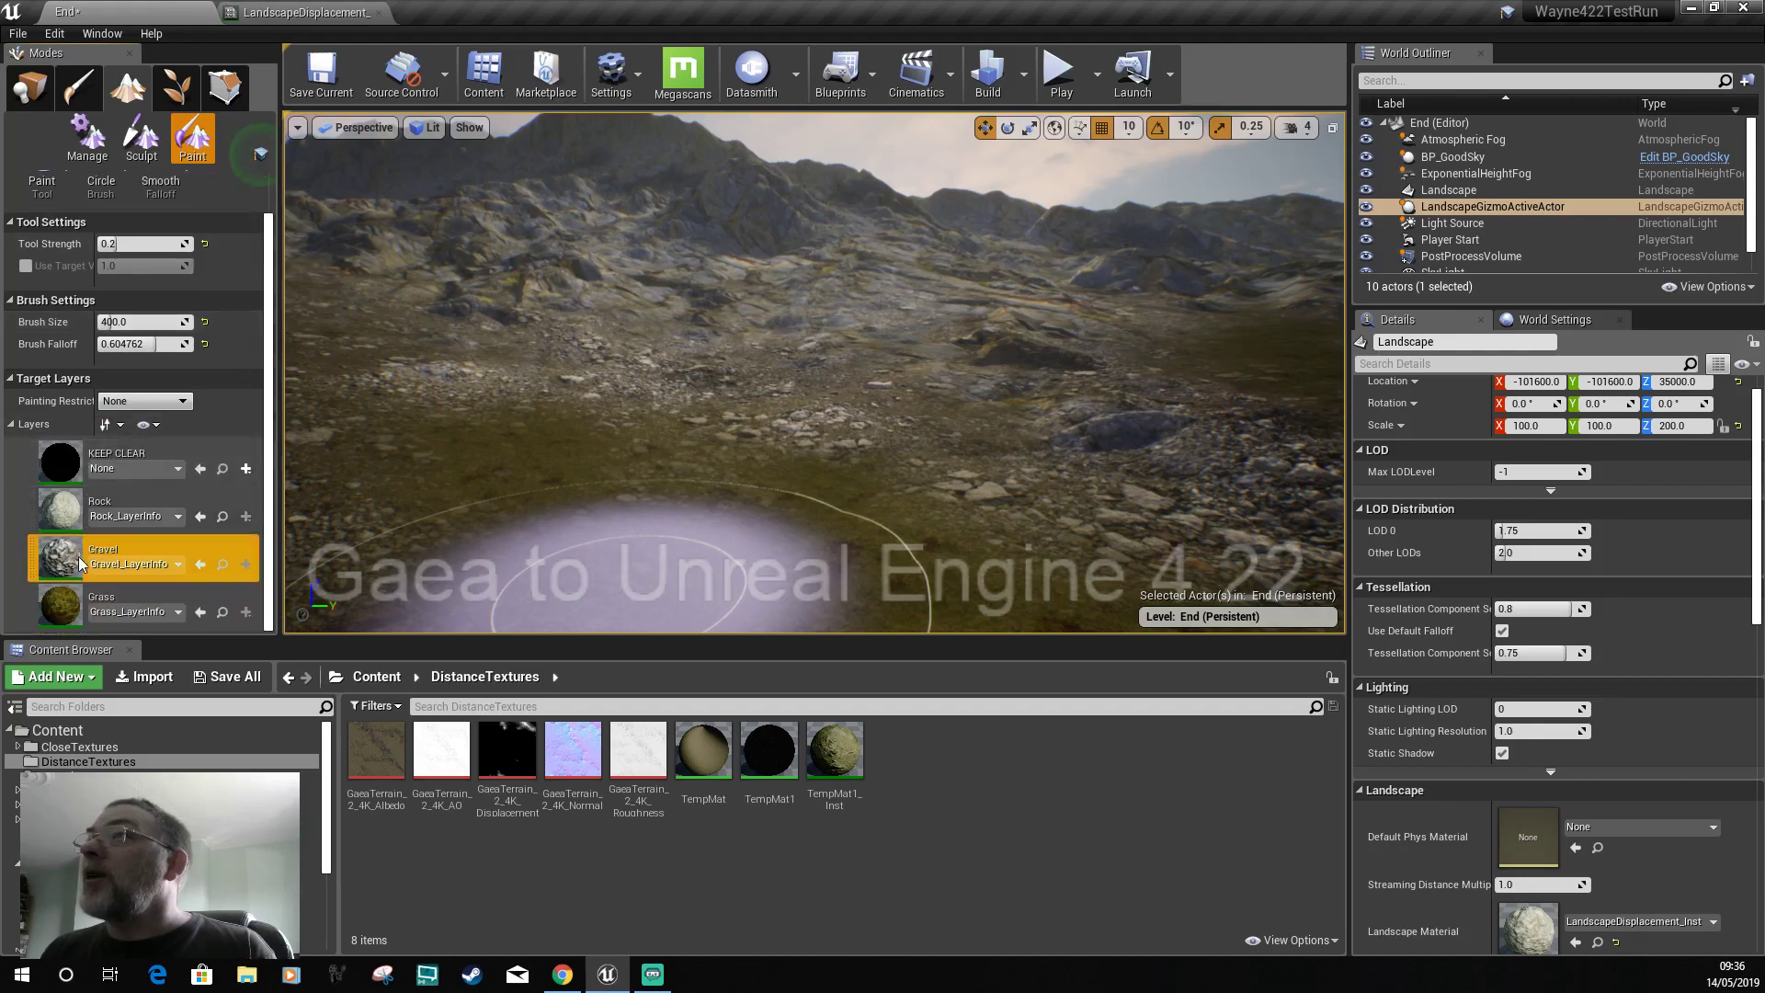
right_click_drag(809, 367, 855, 432)
mouse_move(971, 401)
left_mouse_down()
mouse_move(1036, 416)
mouse_move(1115, 397)
mouse_move(850, 386)
mouse_move(692, 310)
left_mouse_up()
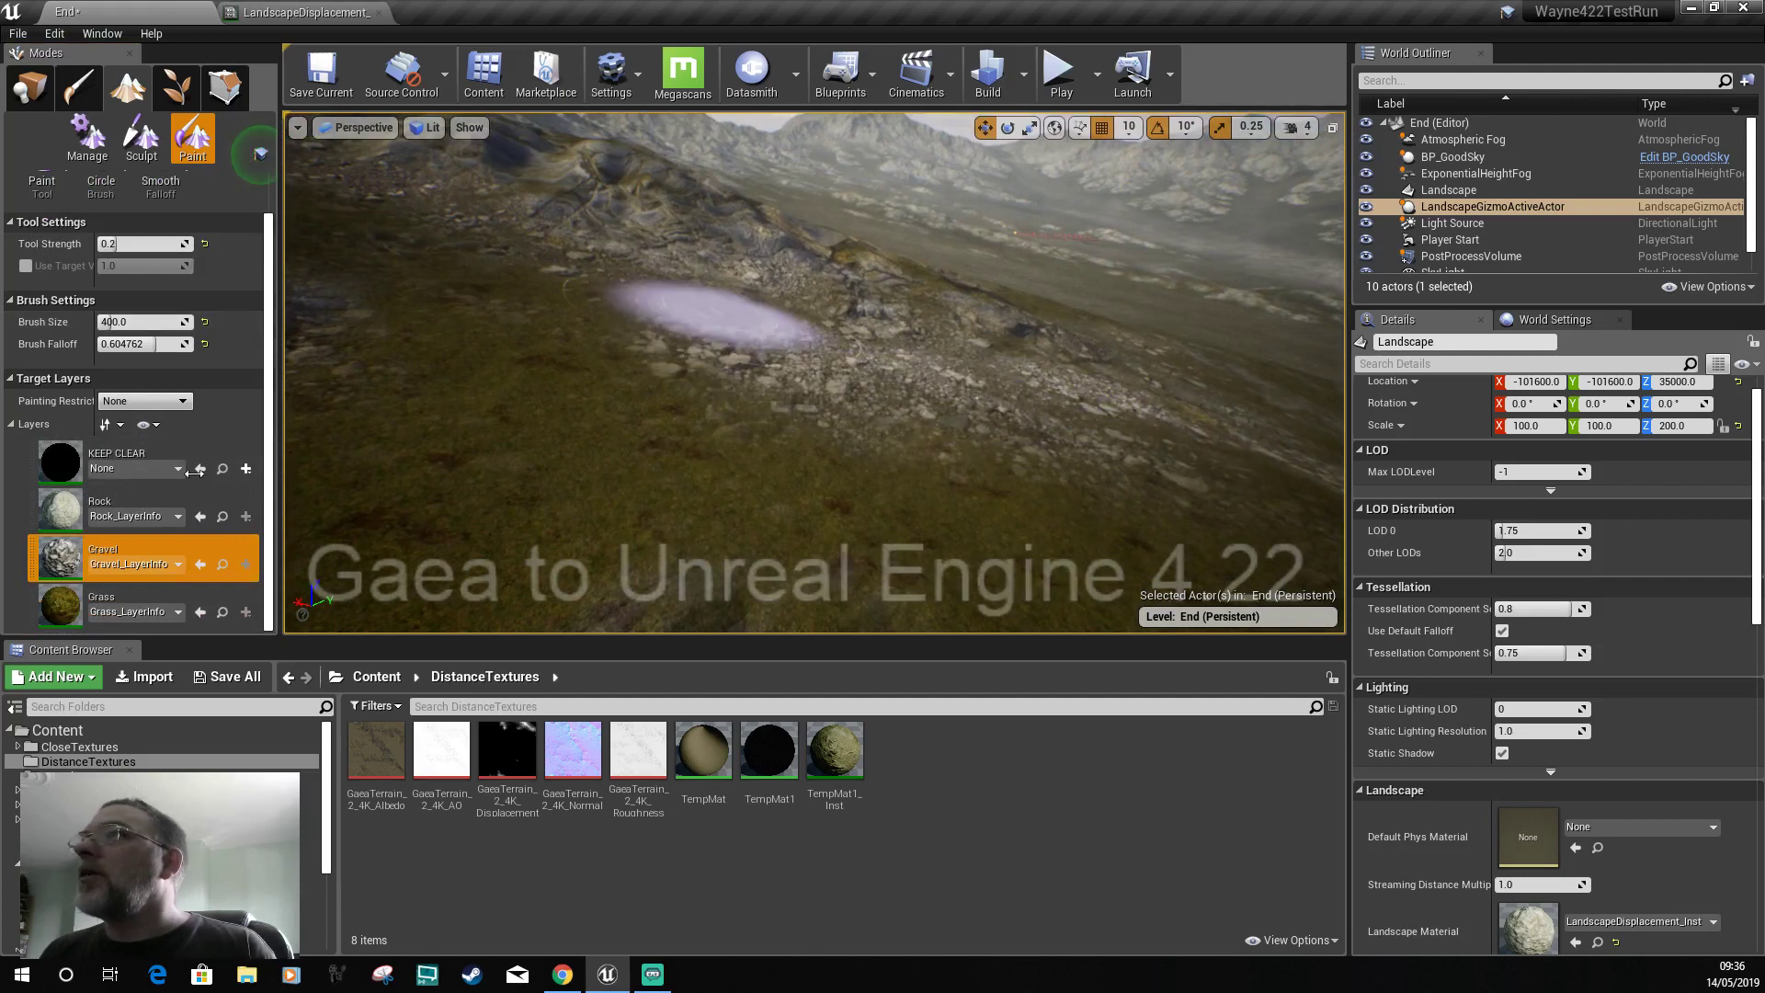
left_click(128, 508)
mouse_move(487, 276)
left_mouse_down()
mouse_move(550, 302)
mouse_move(593, 294)
mouse_move(633, 315)
mouse_move(607, 287)
left_mouse_up()
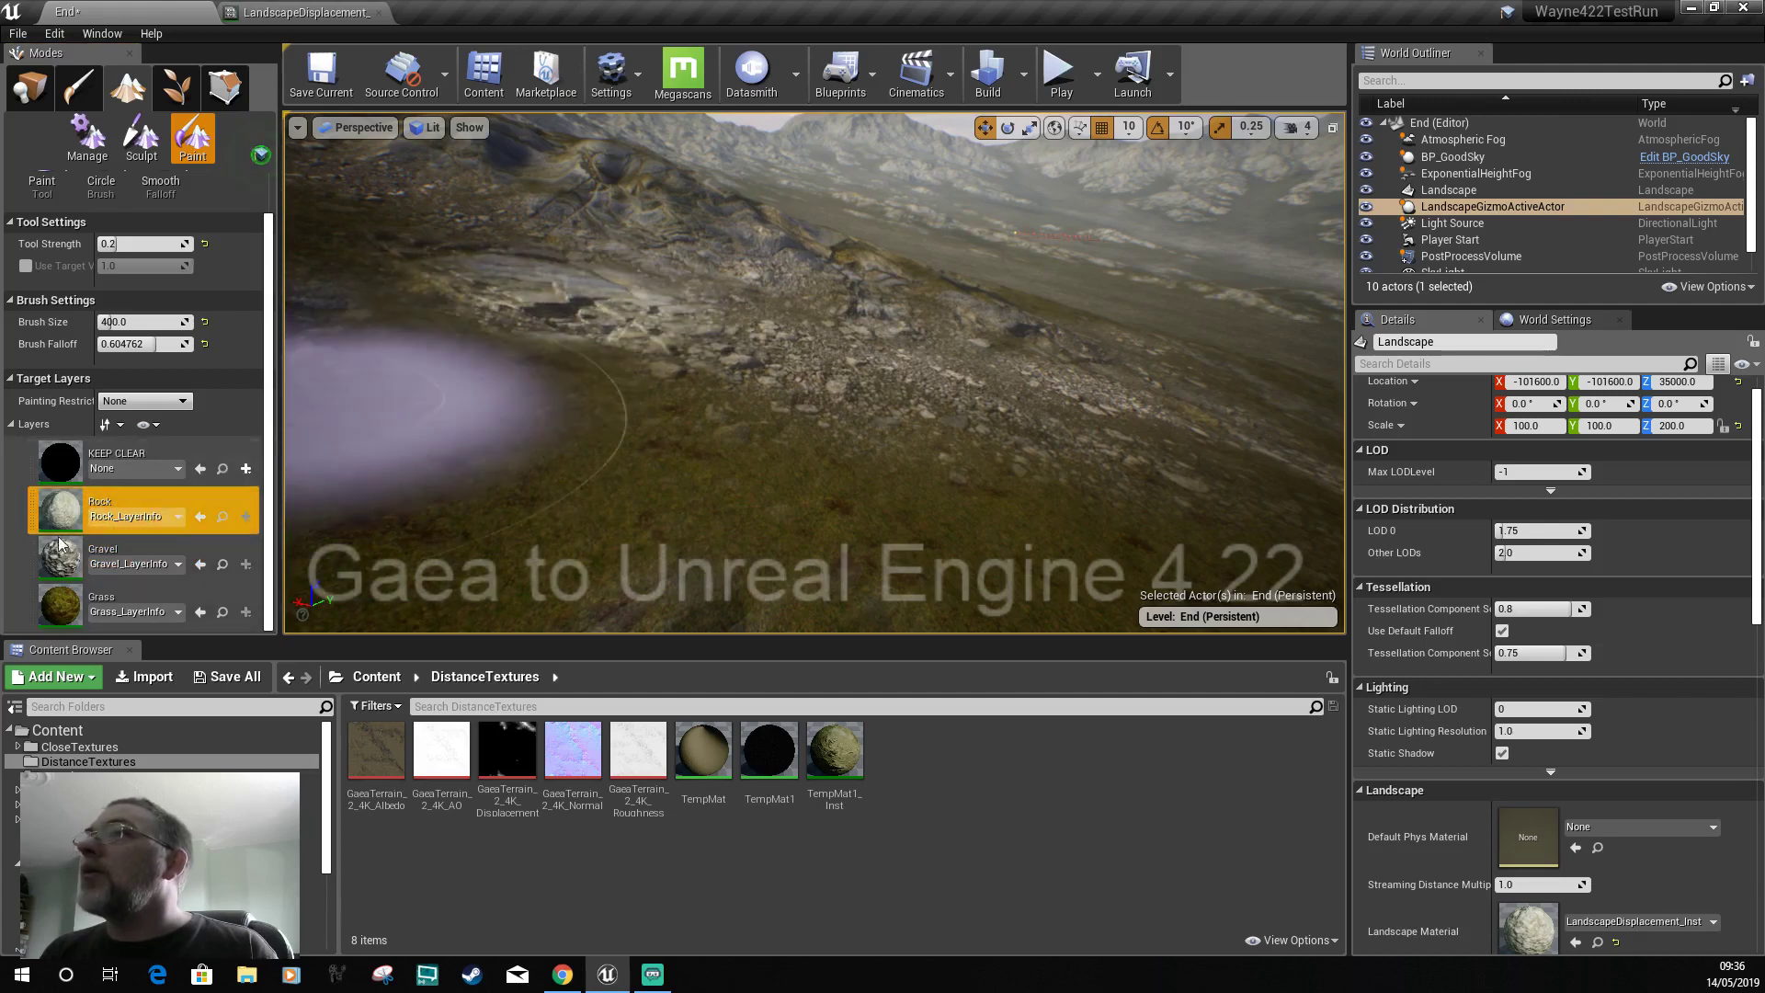
Look down closer at the terrain and paint the Grass layer over the ground in view.
left_click(129, 556)
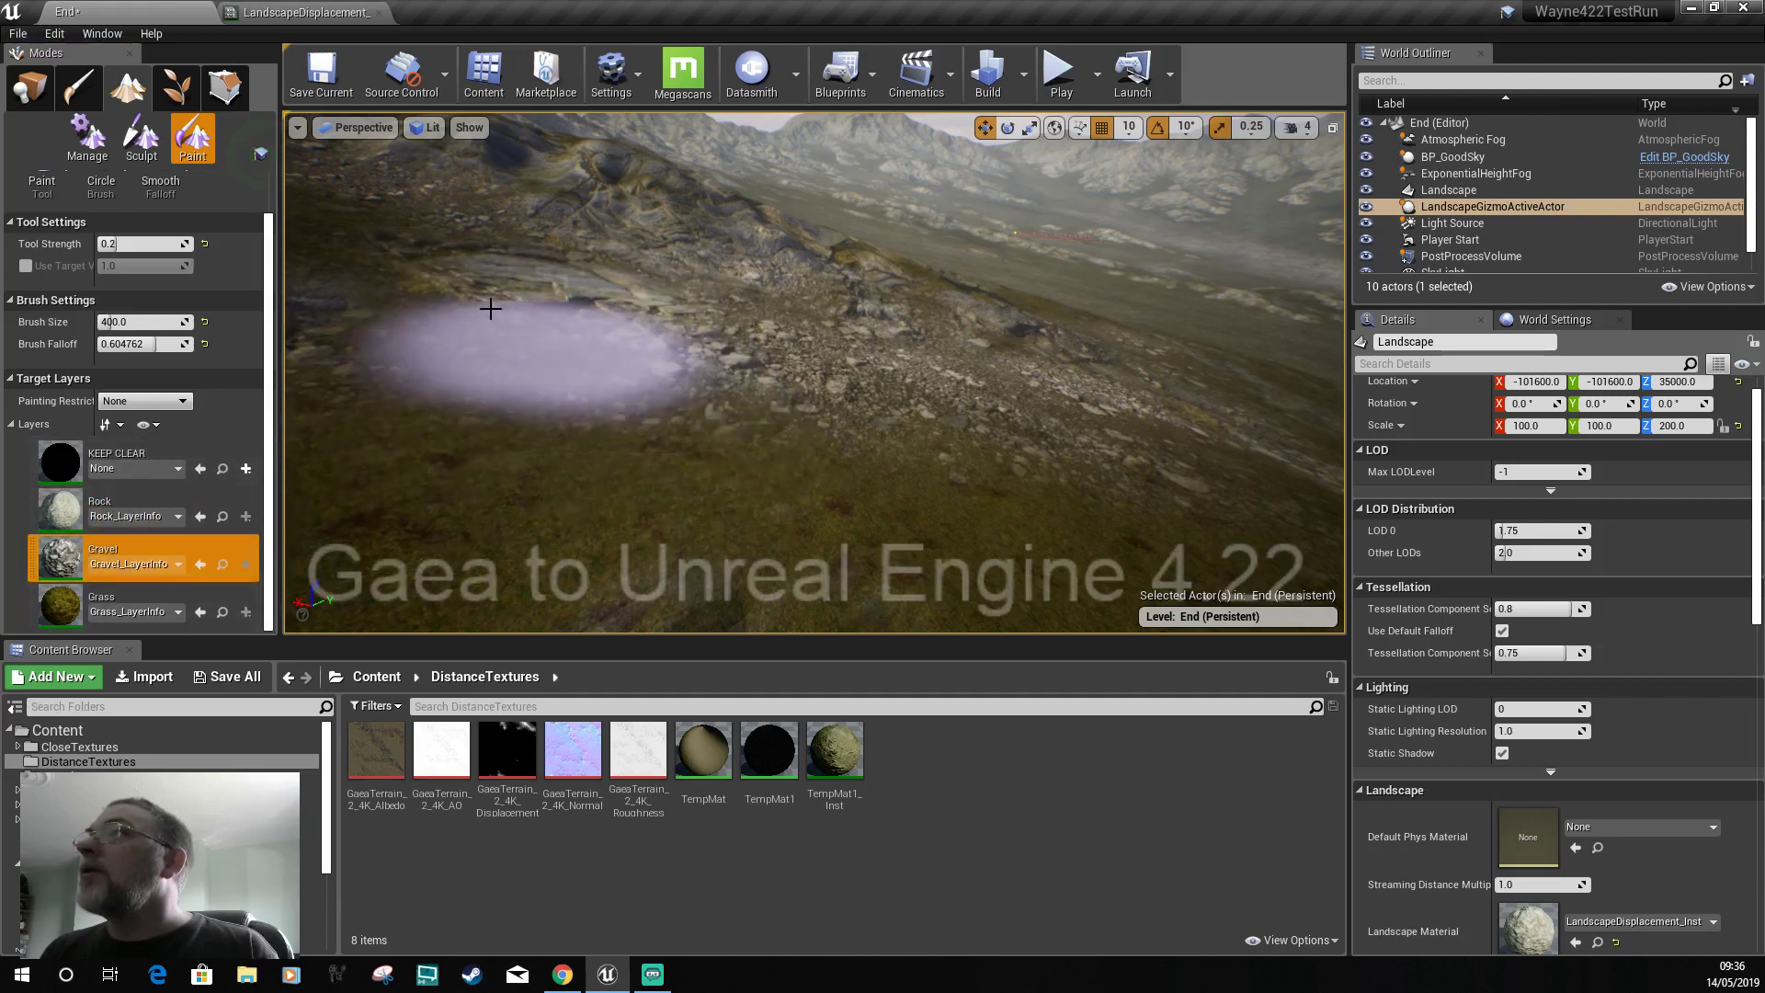
right_click_drag(492, 303, 796, 388)
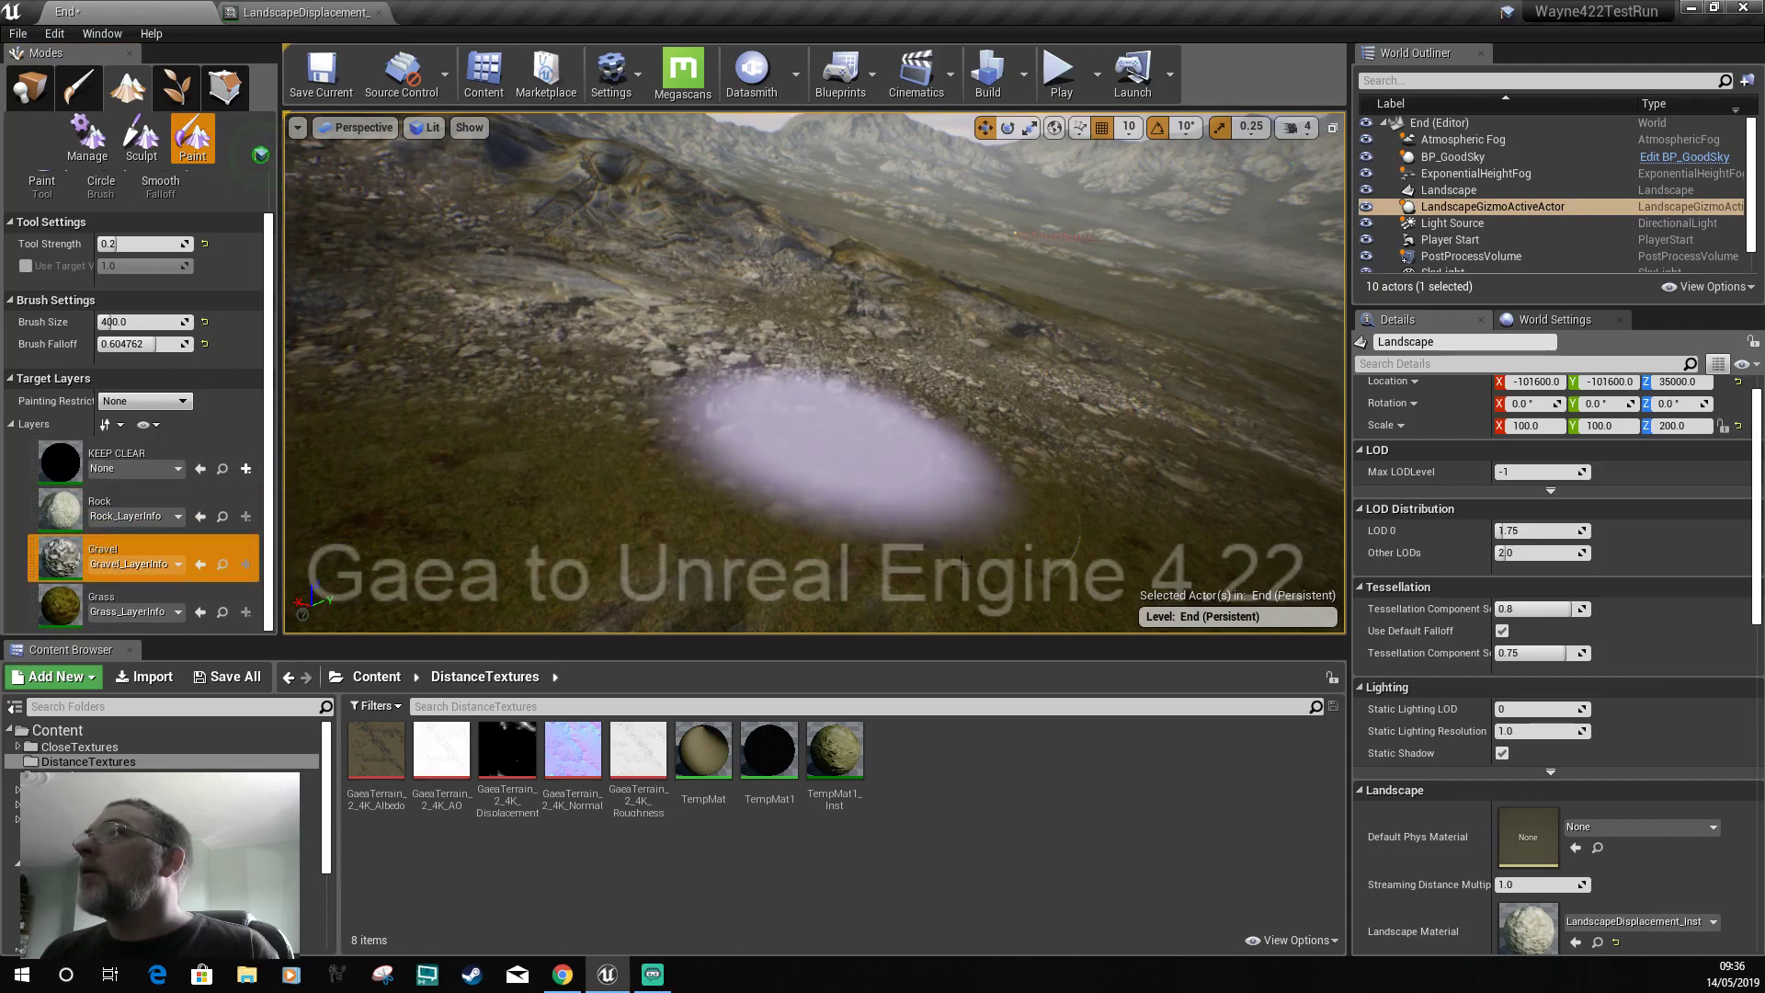
right_click_drag(1064, 552, 1066, 588)
scroll(949, 422, "up", 5)
left_click(54, 625)
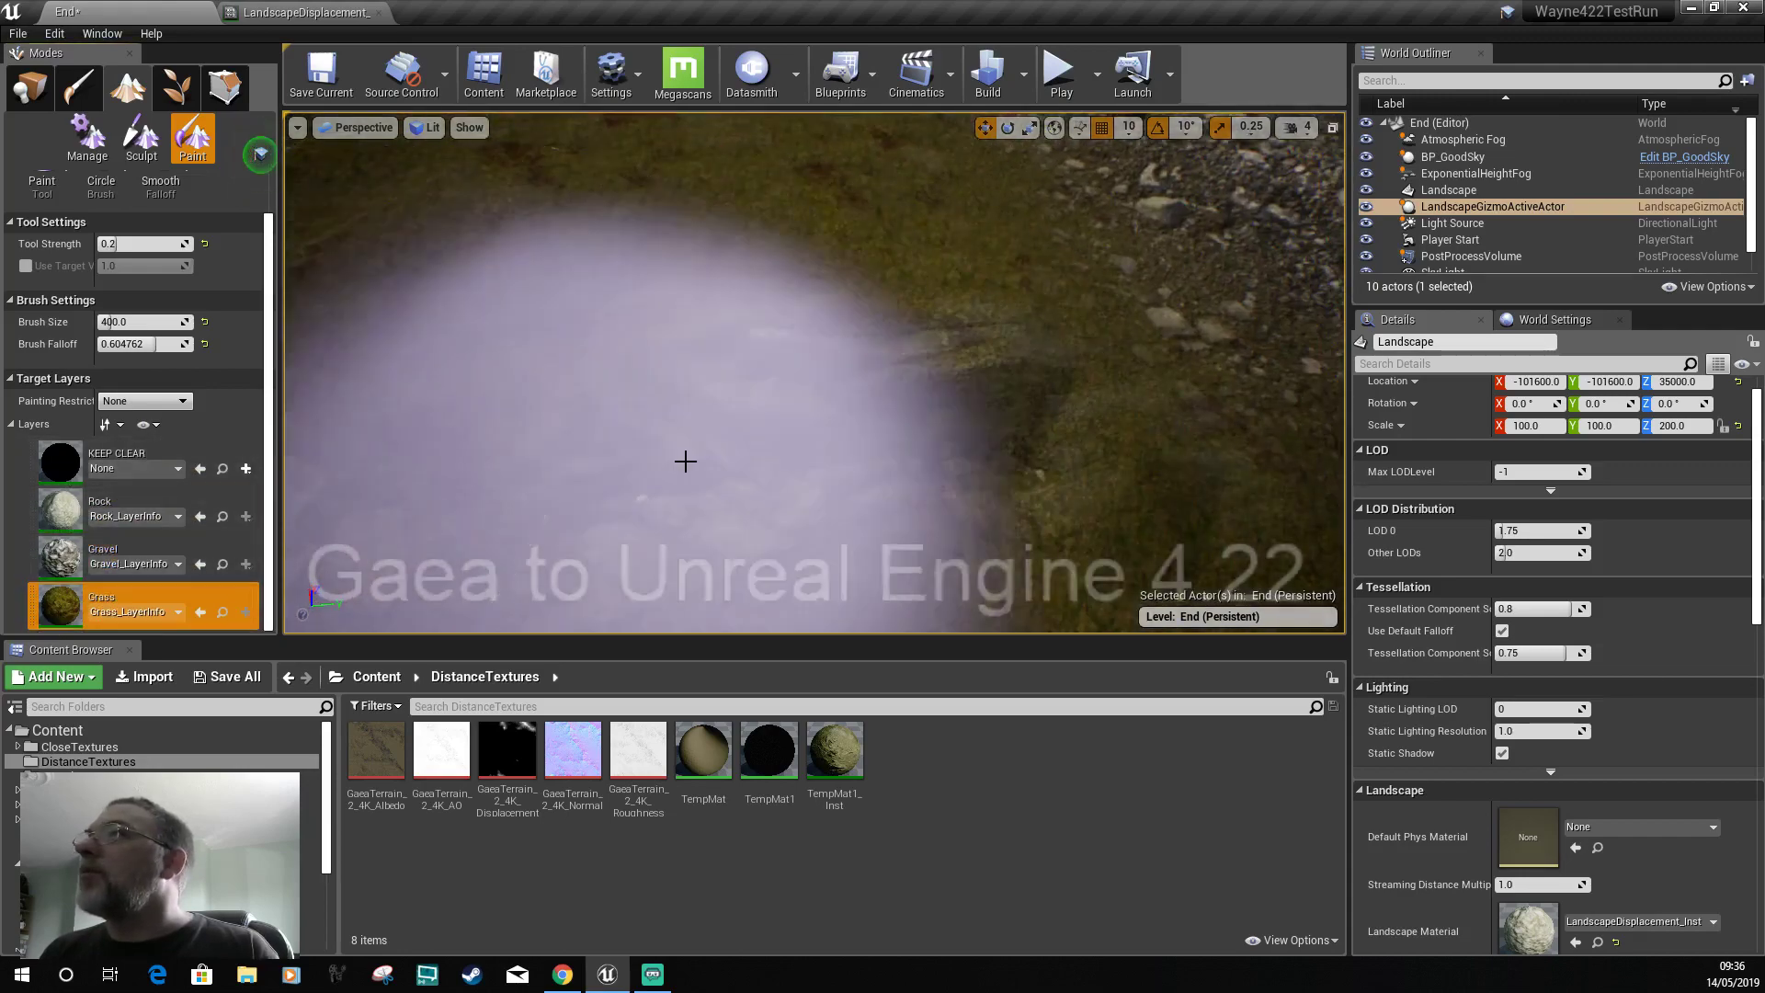
mouse_move(973, 508)
left_mouse_down()
mouse_move(948, 462)
mouse_move(525, 445)
mouse_move(909, 382)
mouse_move(808, 374)
mouse_move(1002, 465)
mouse_move(690, 518)
mouse_move(908, 451)
left_mouse_up()
Pull back to frame the mountains and sky, and return to Place mode.
scroll(908, 451, "down", 5)
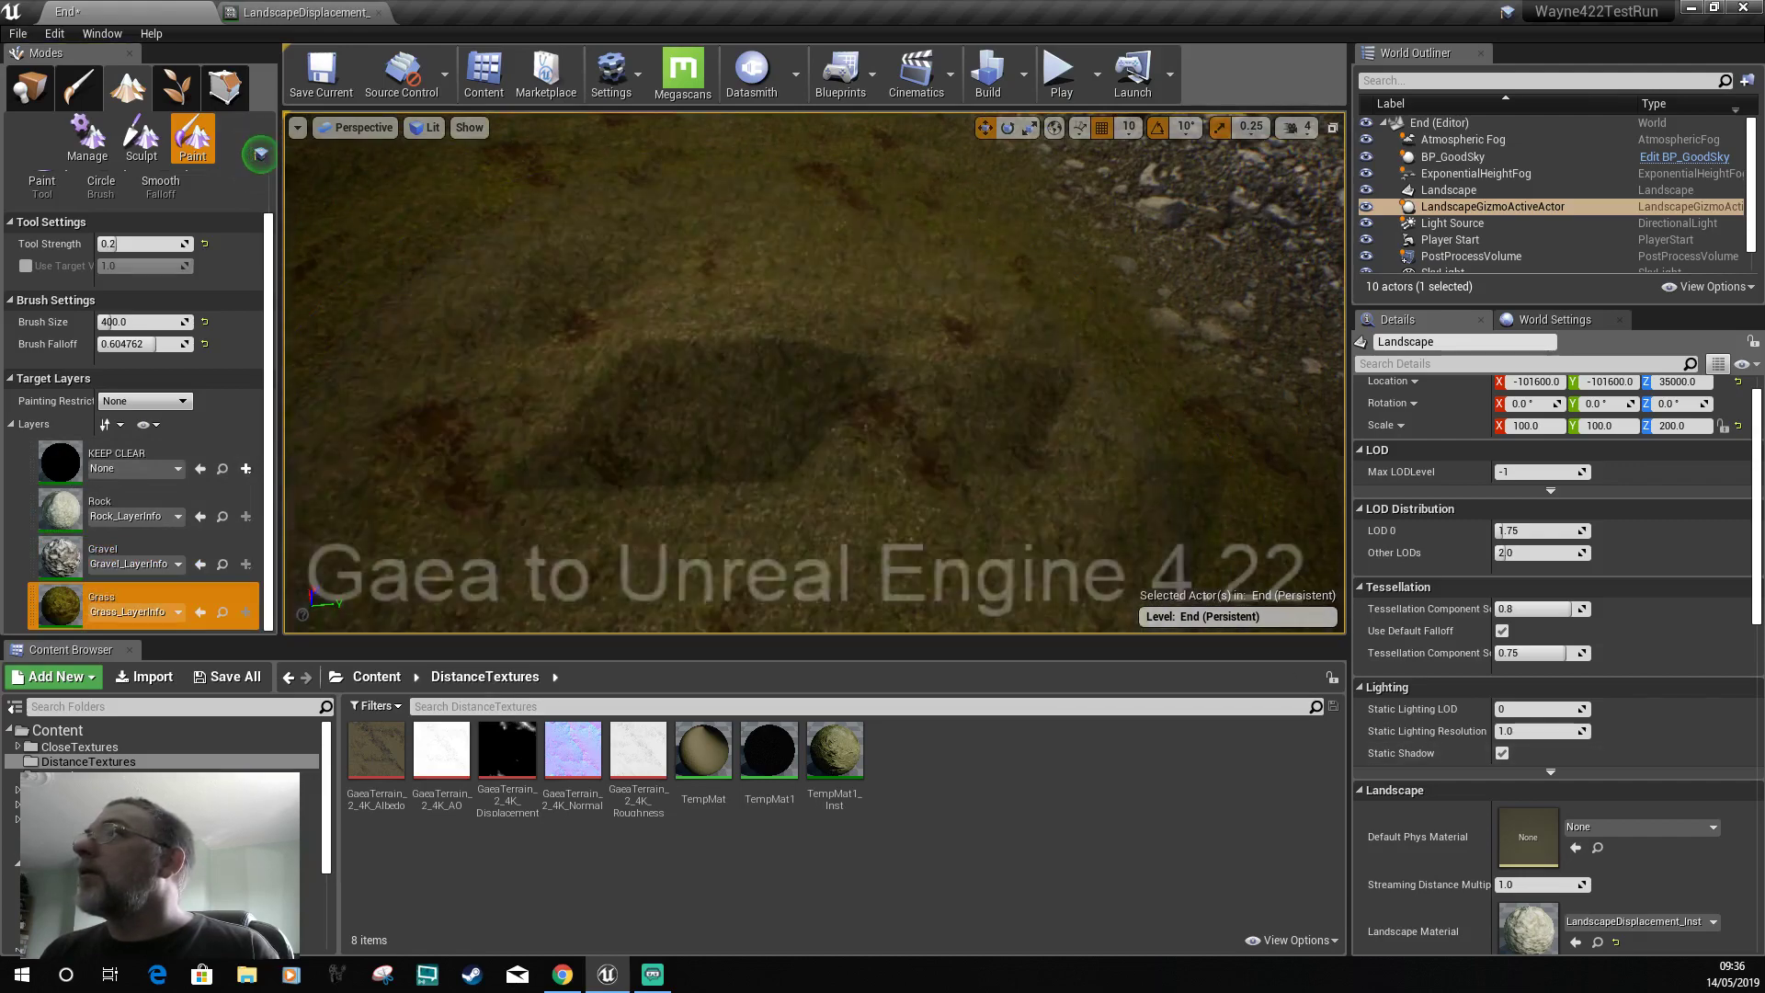
right_click_drag(907, 451, 742, 470)
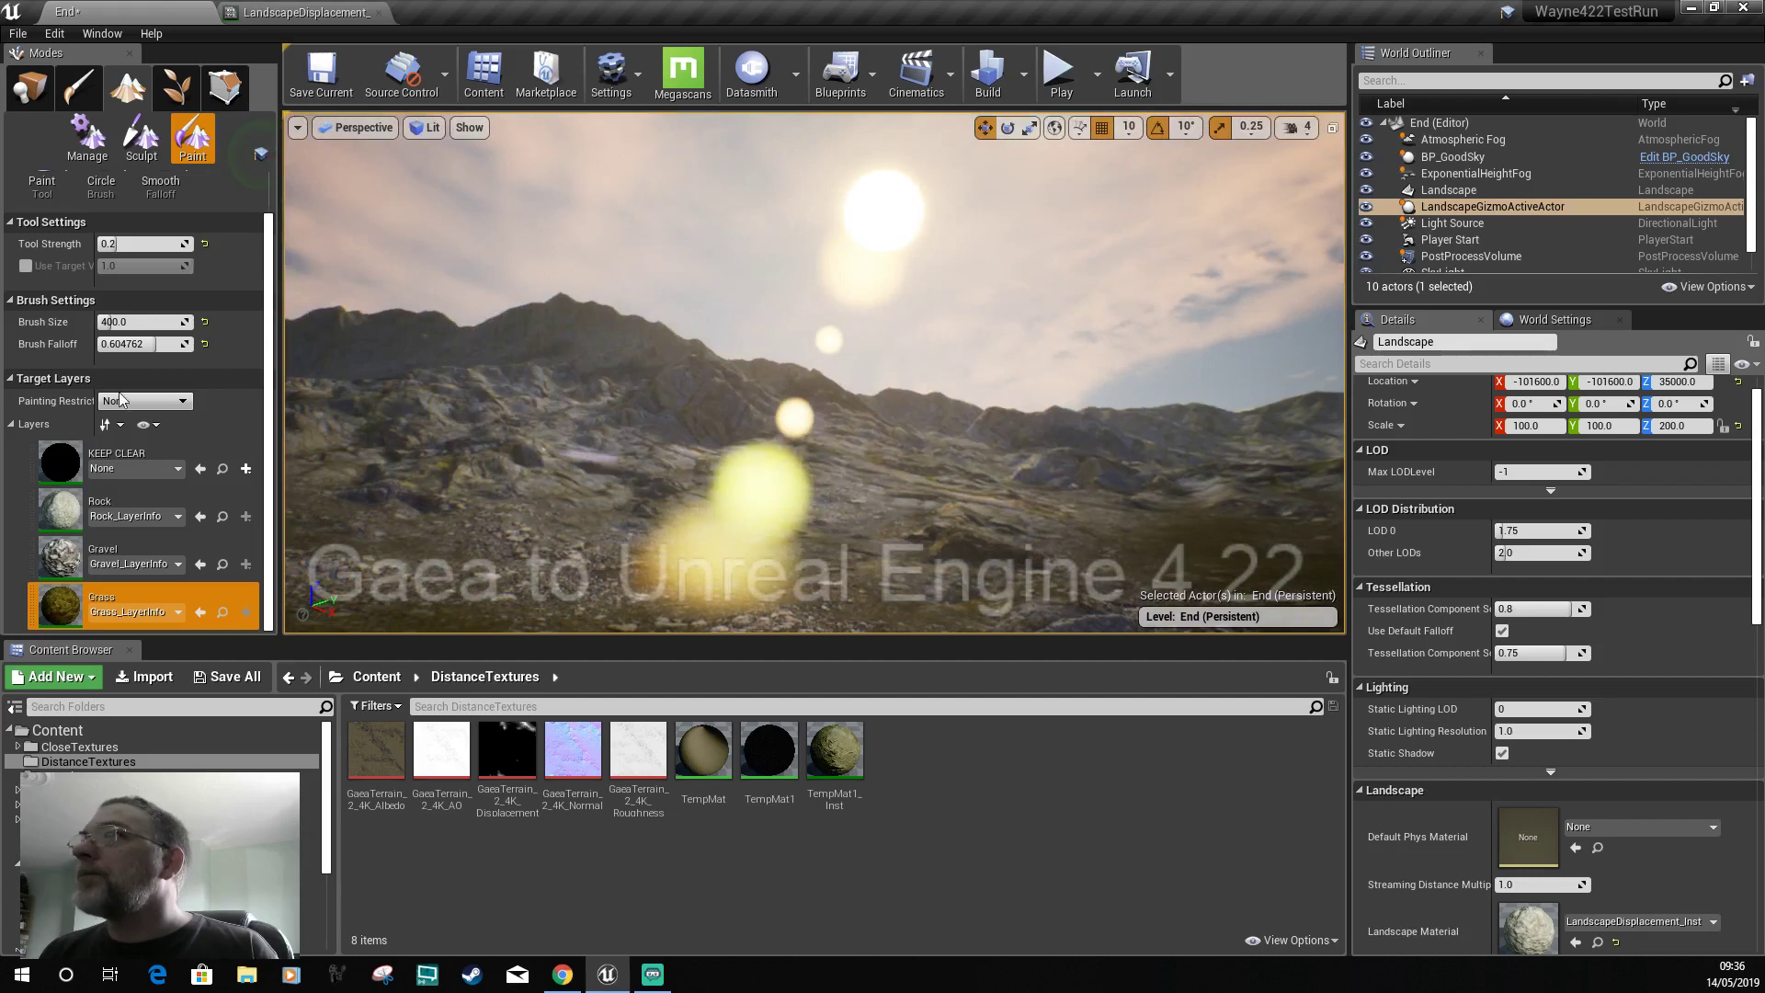
left_click(29, 88)
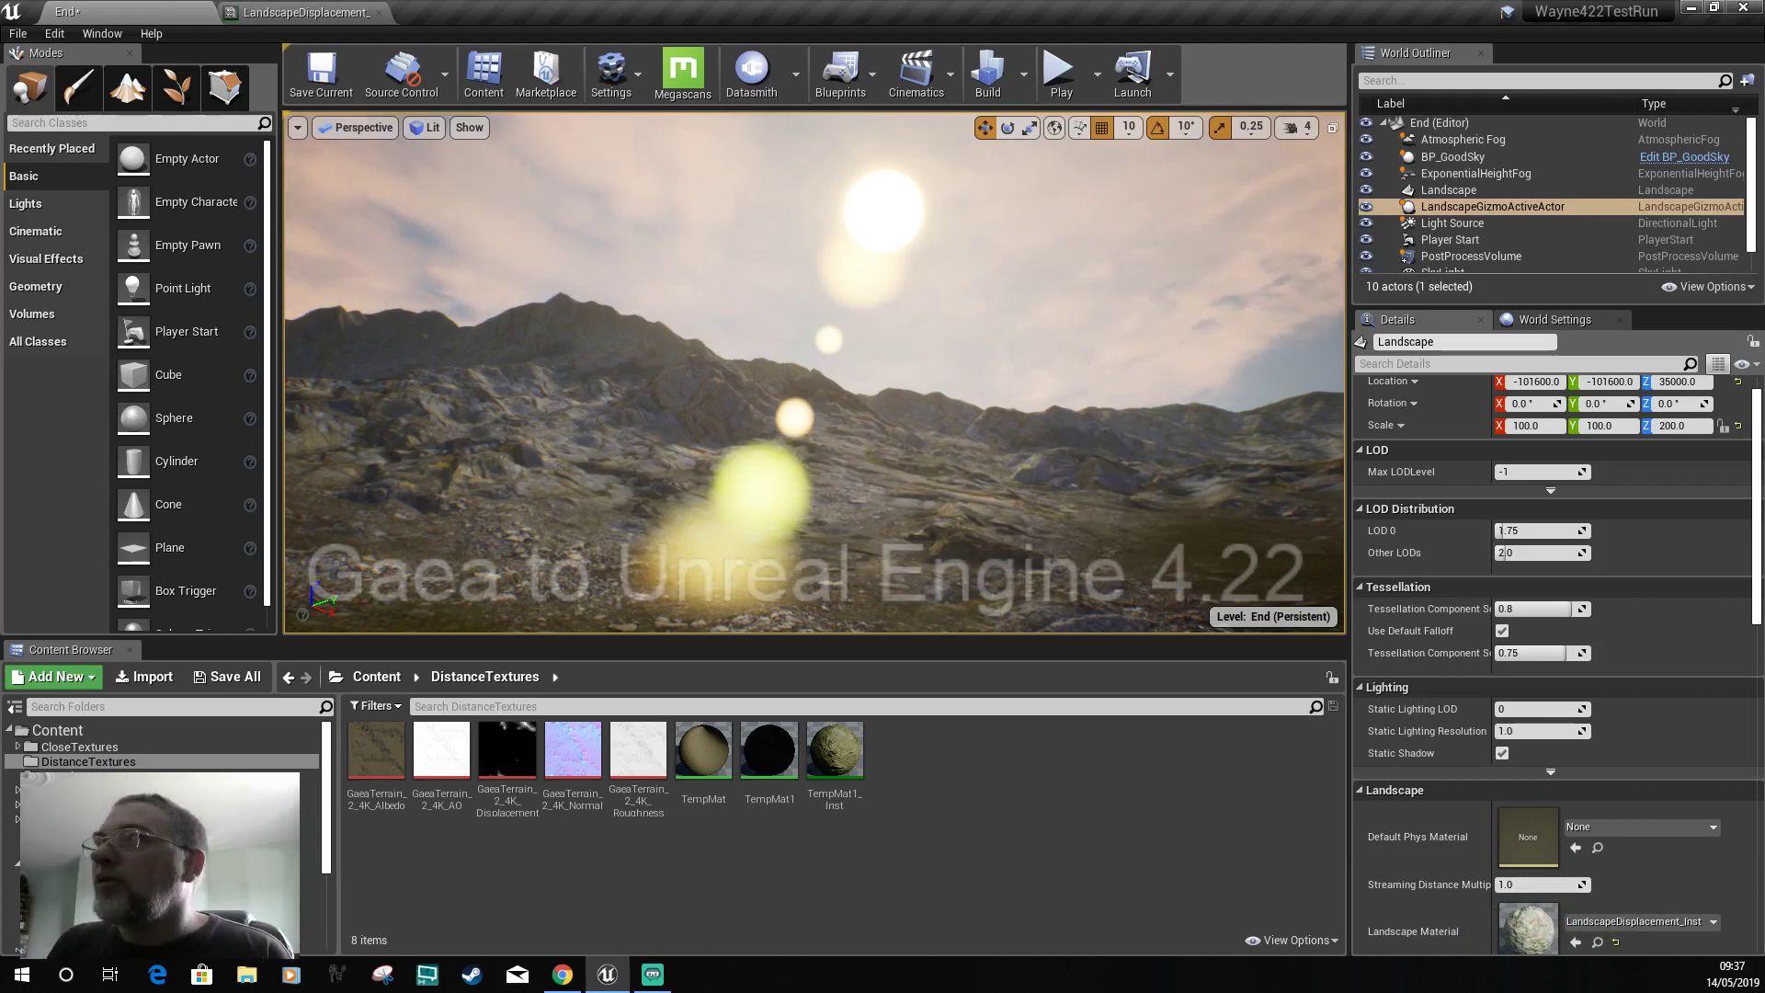
Play the level, run the character forward with W, then stop and look down at the rocky ground.
left_click(1061, 75)
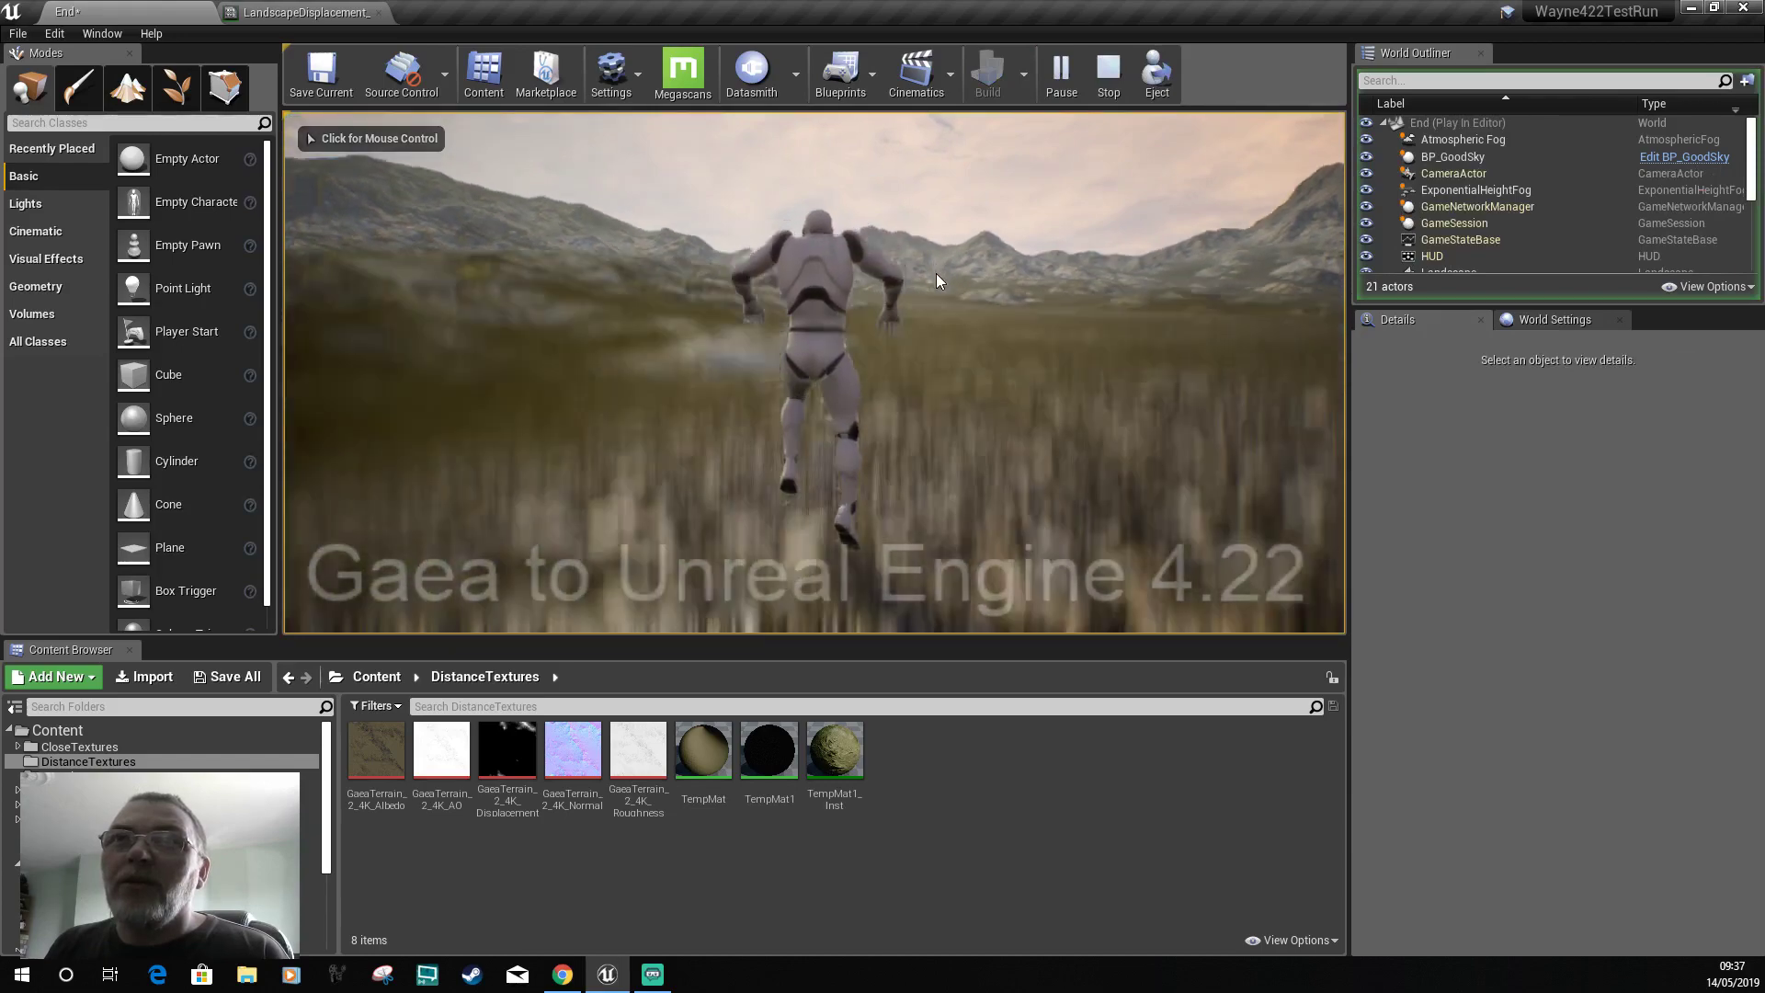
left_click(935, 273)
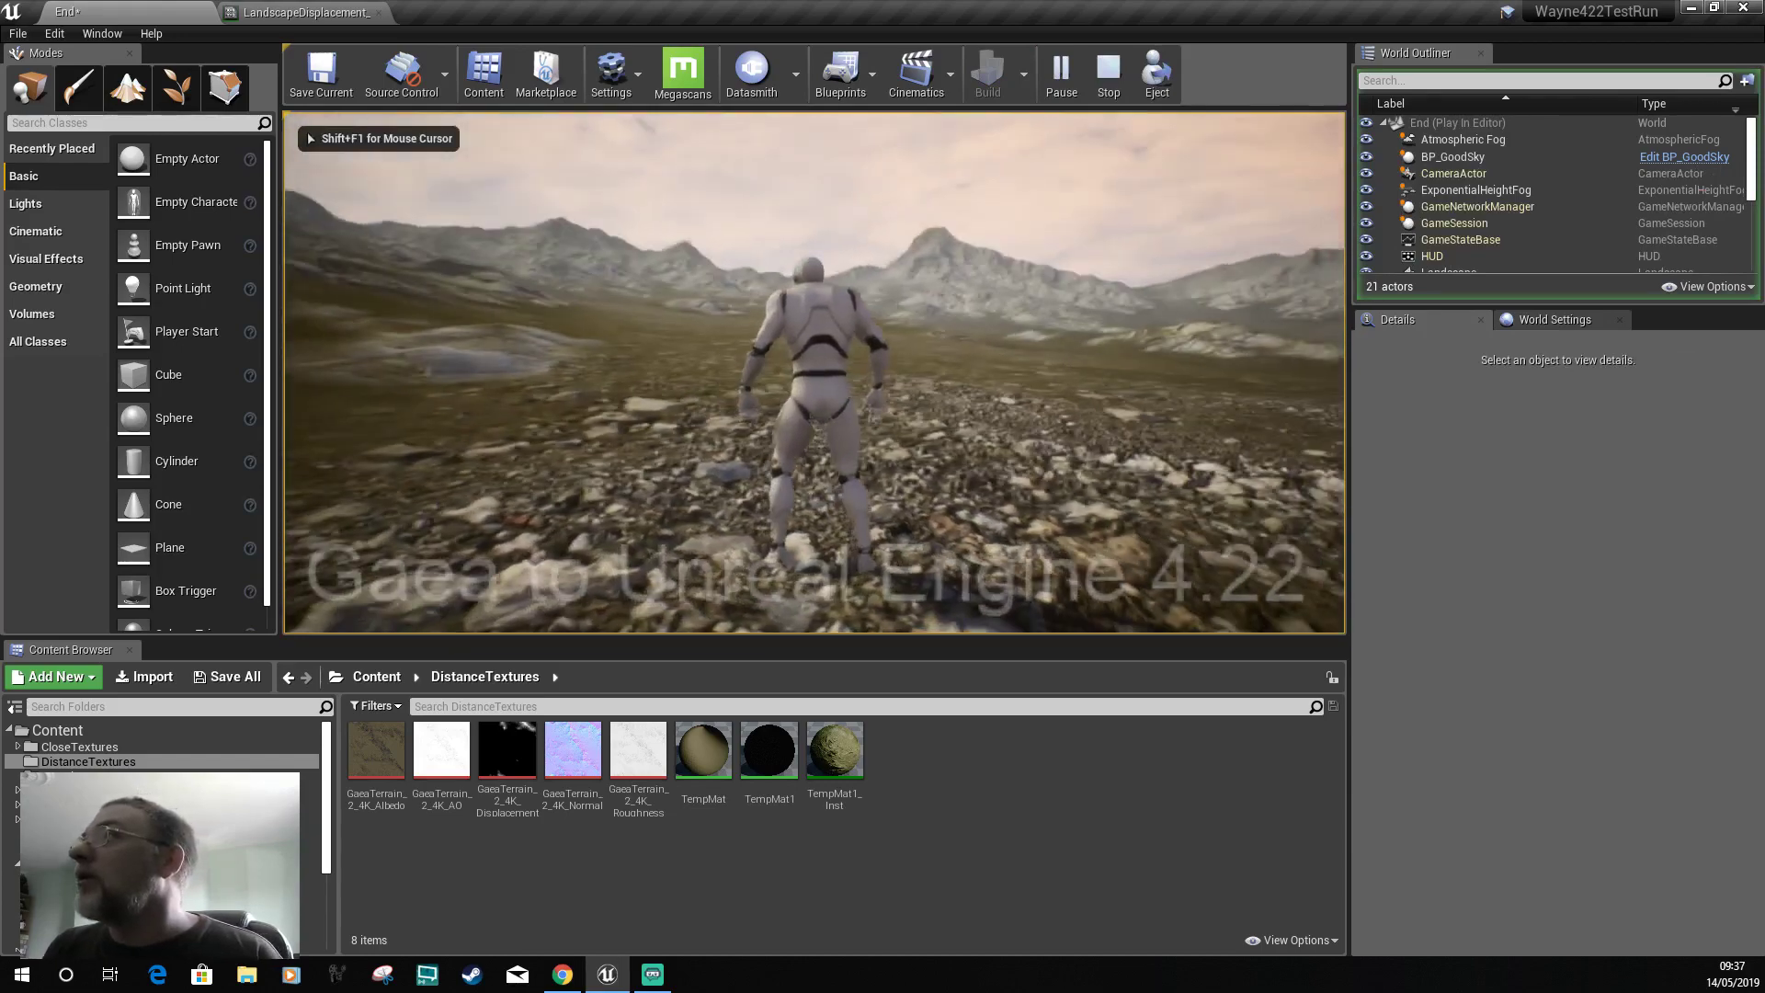
key("w")
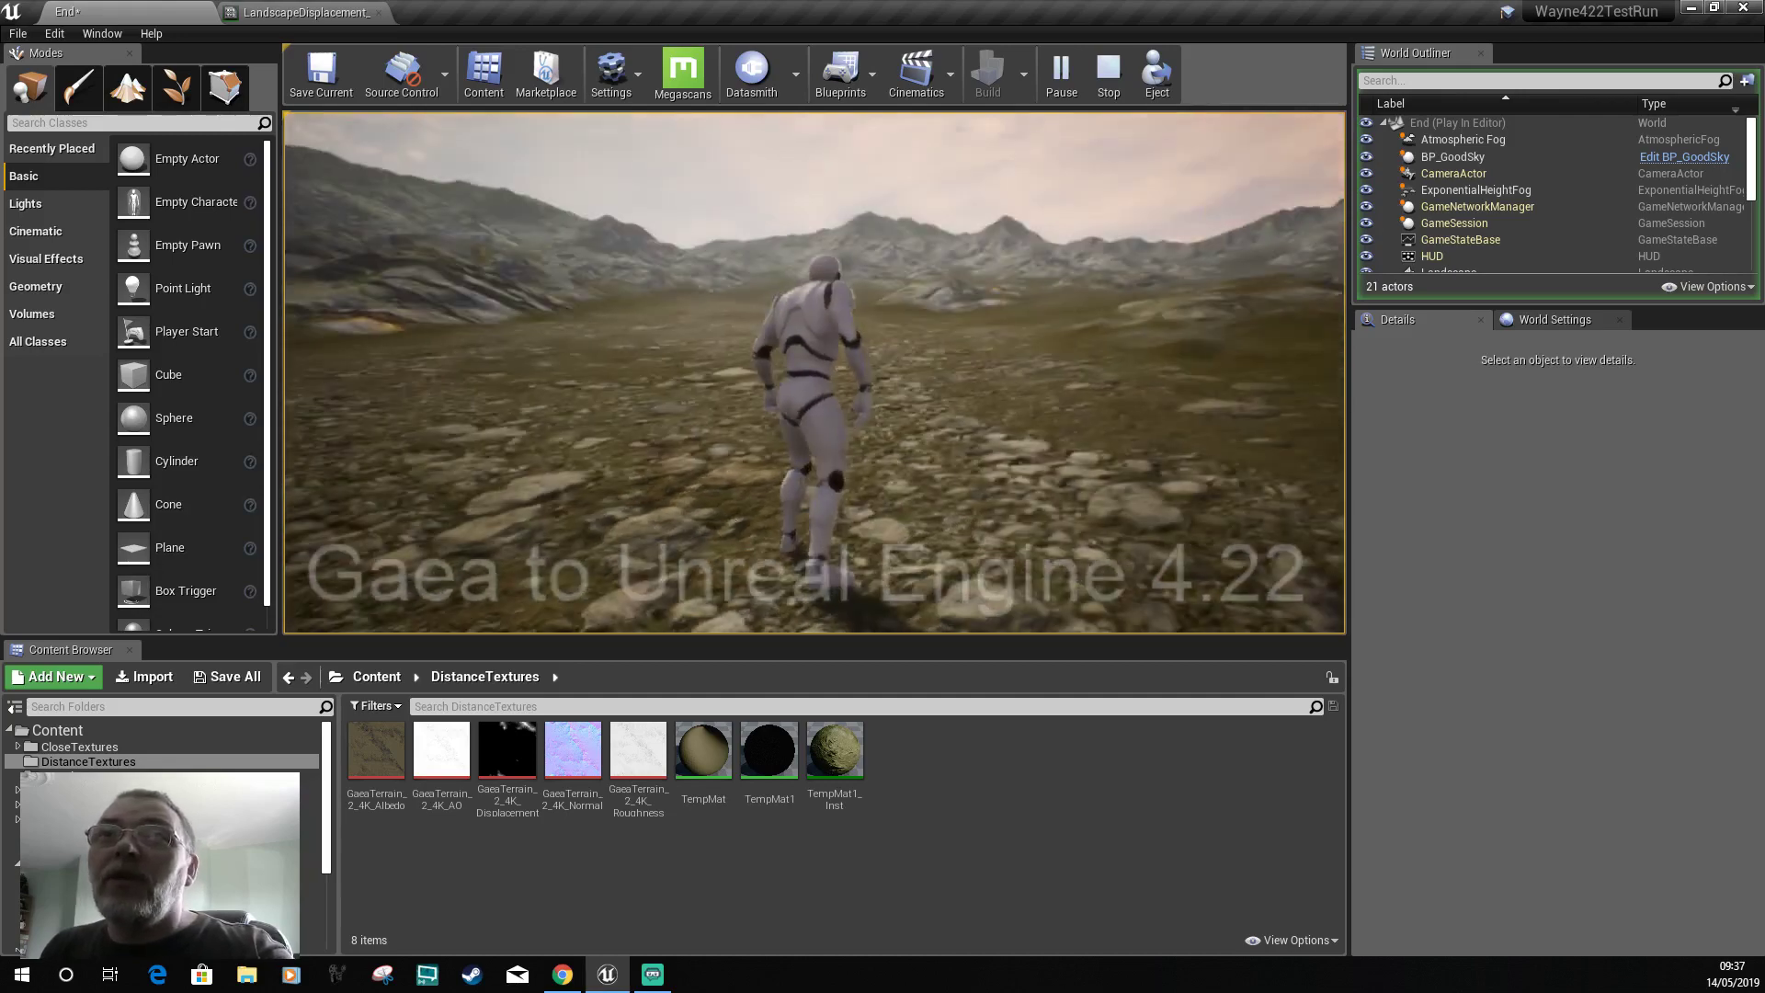
key("Escape")
right_click_drag(737, 462, 737, 501)
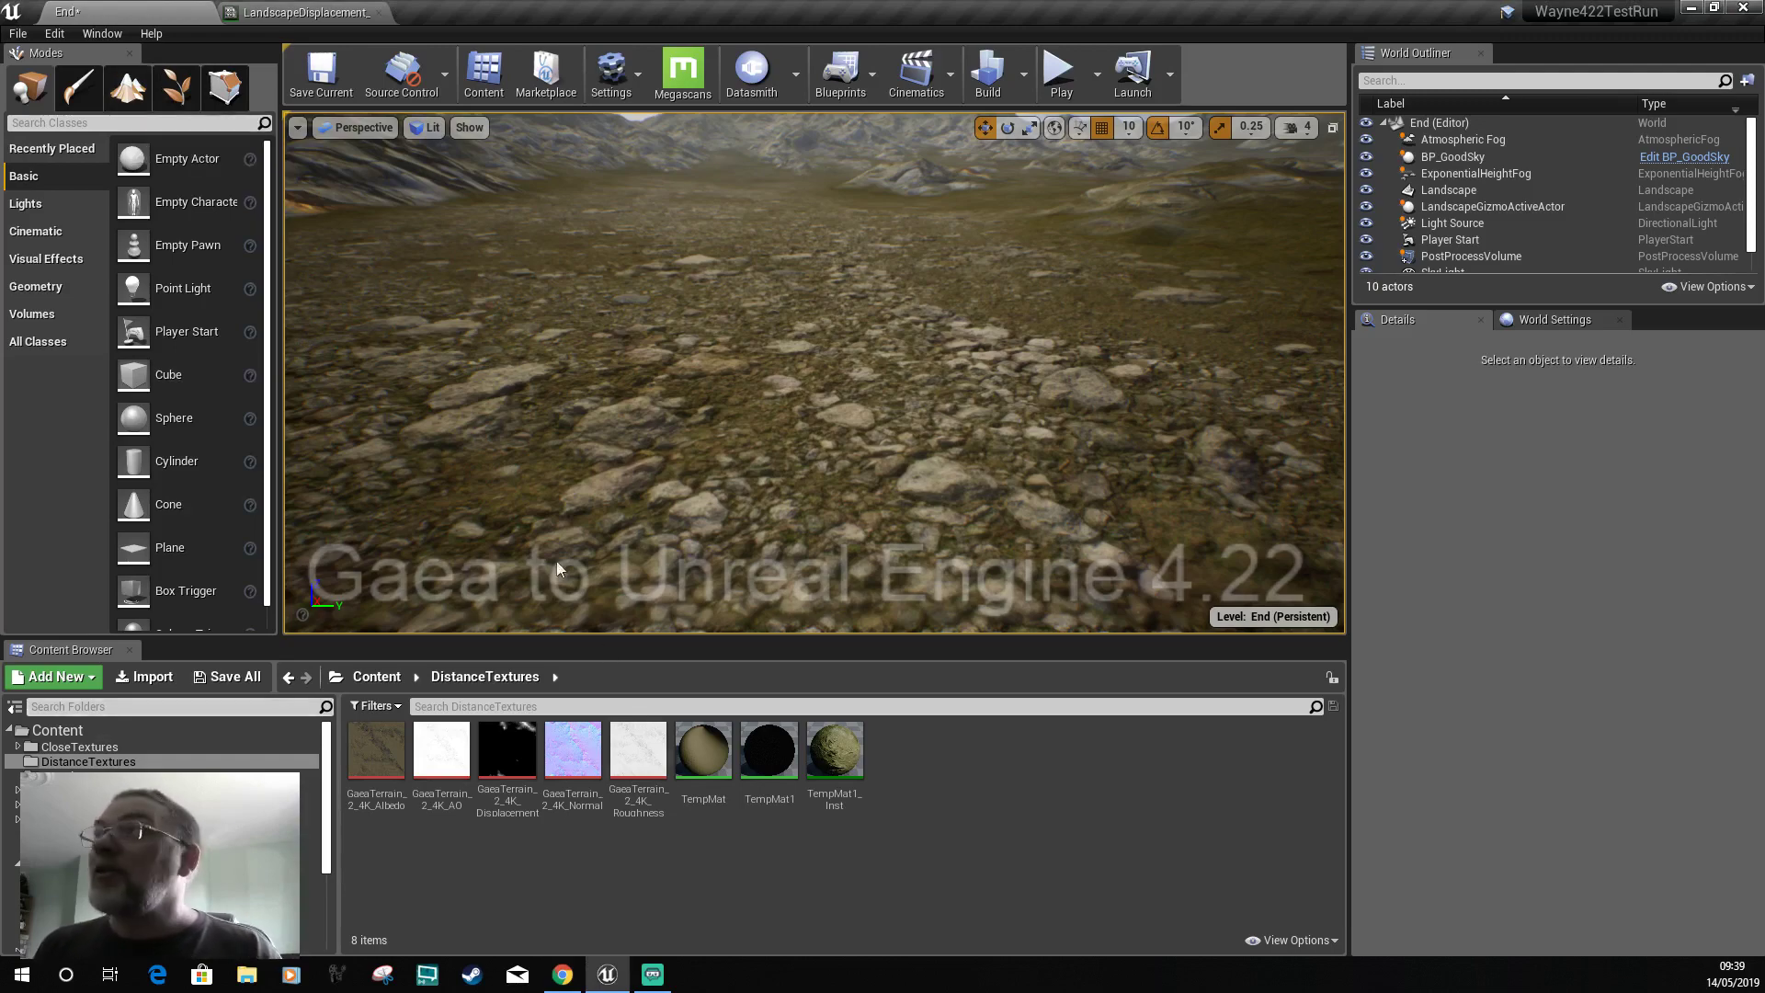
left_click(303, 12)
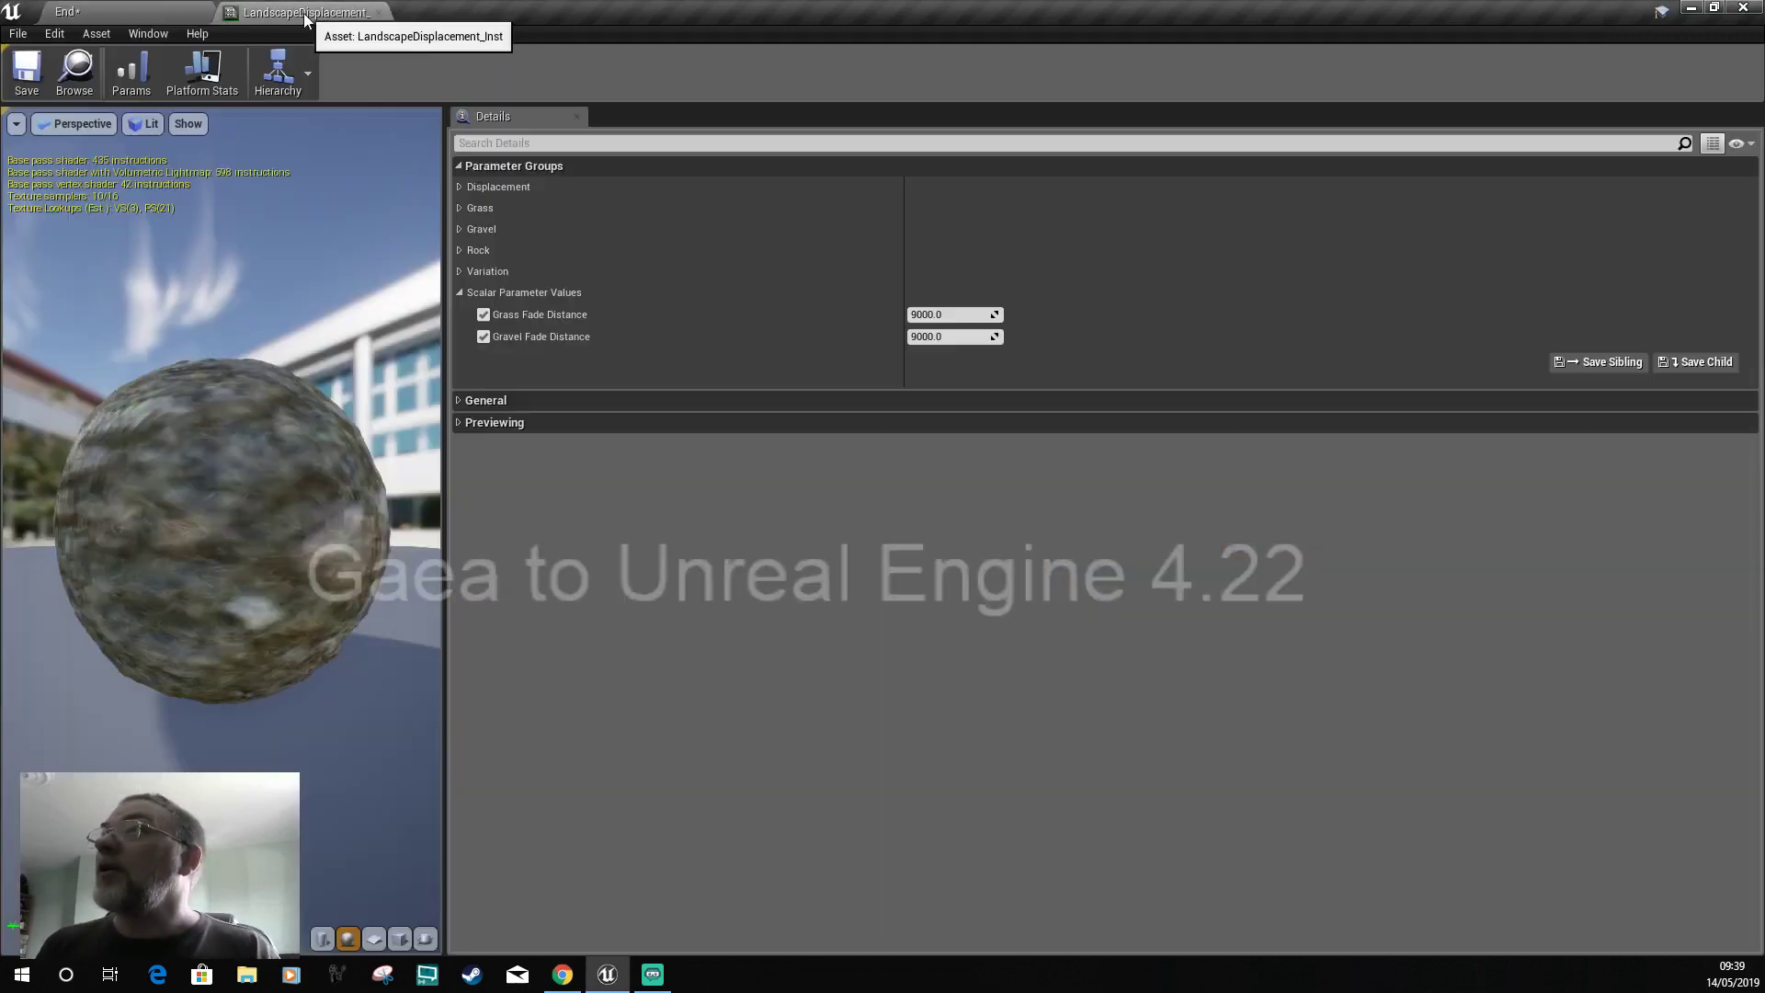
left_click(464, 272)
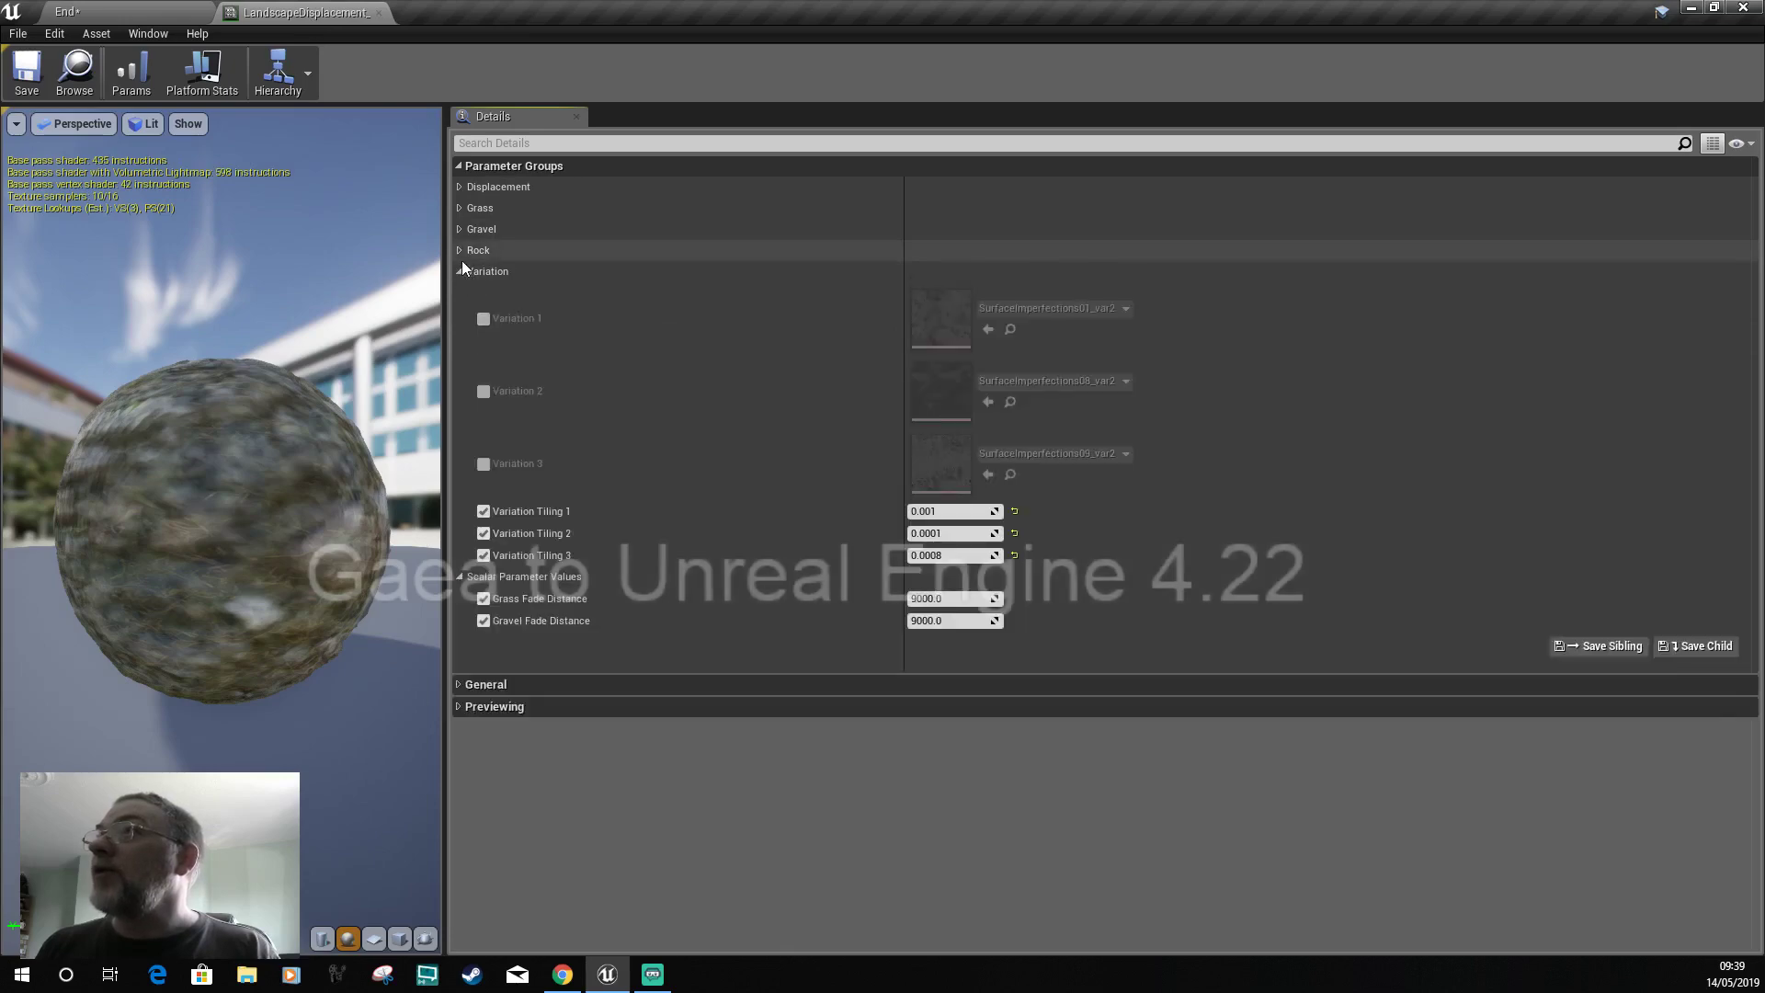
left_click(462, 250)
left_click(461, 229)
left_click(461, 207)
left_click(461, 188)
scroll(827, 643, "down", 10)
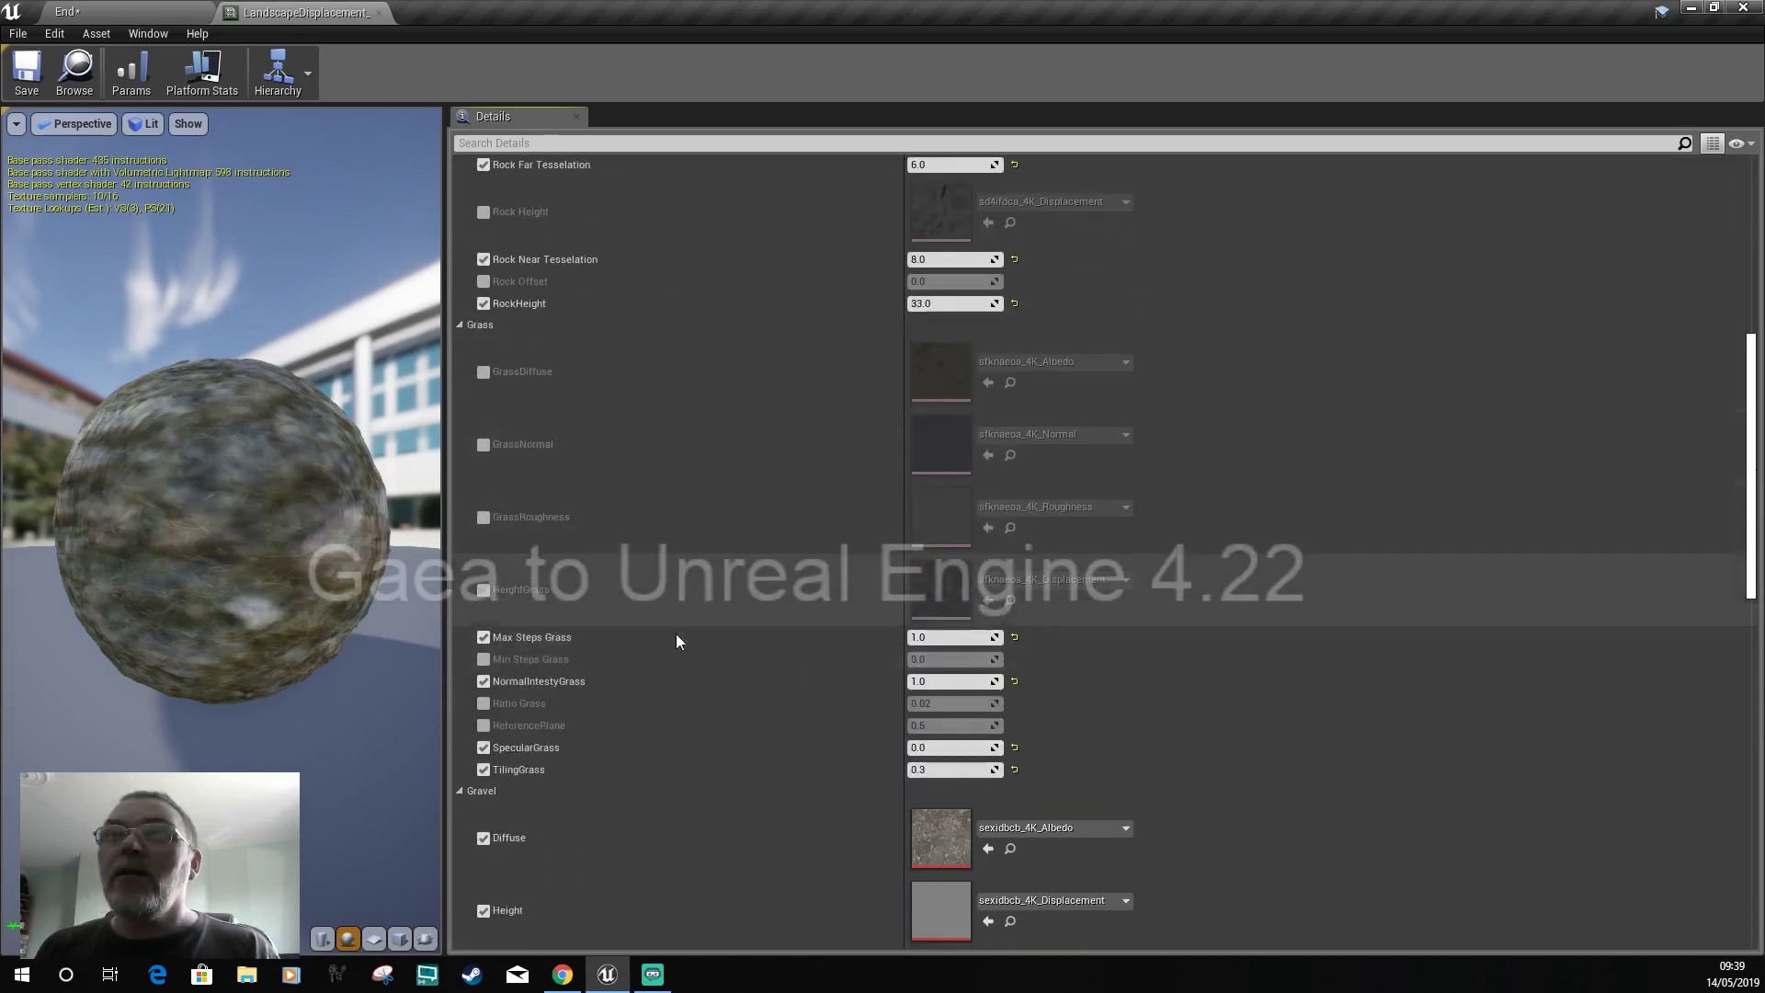
scroll(677, 638, "down", 5)
scroll(472, 235, "up", 14)
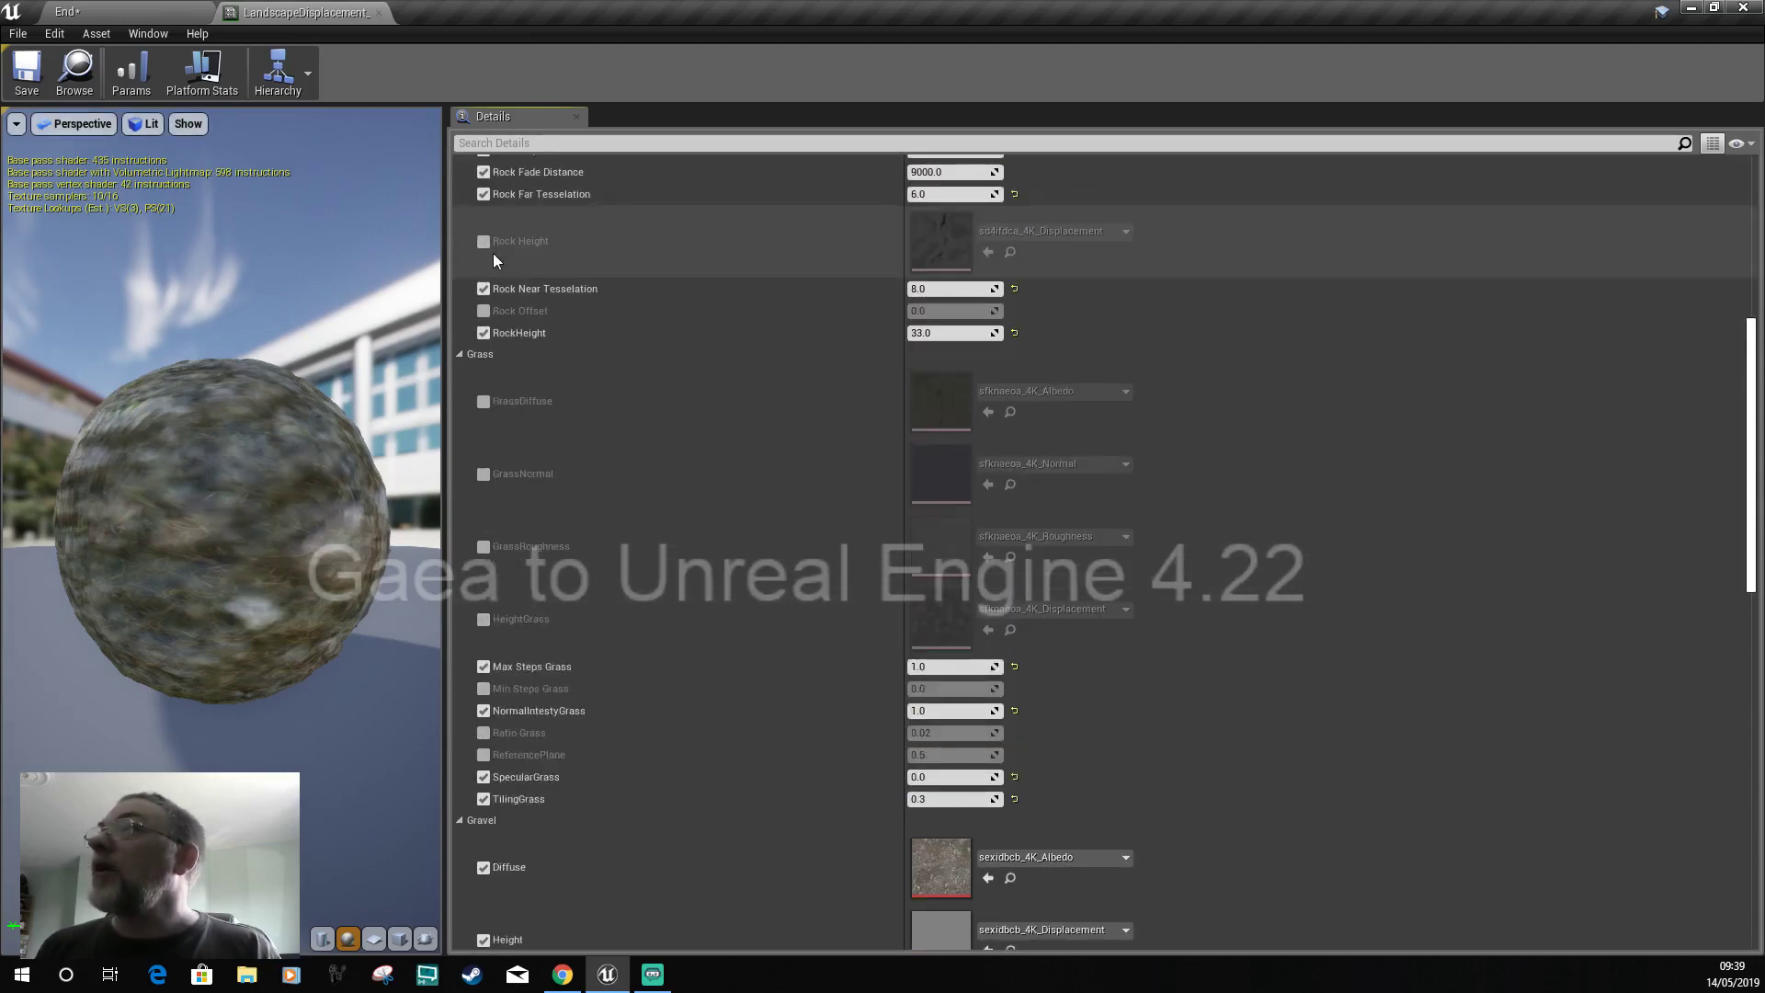
left_click(113, 15)
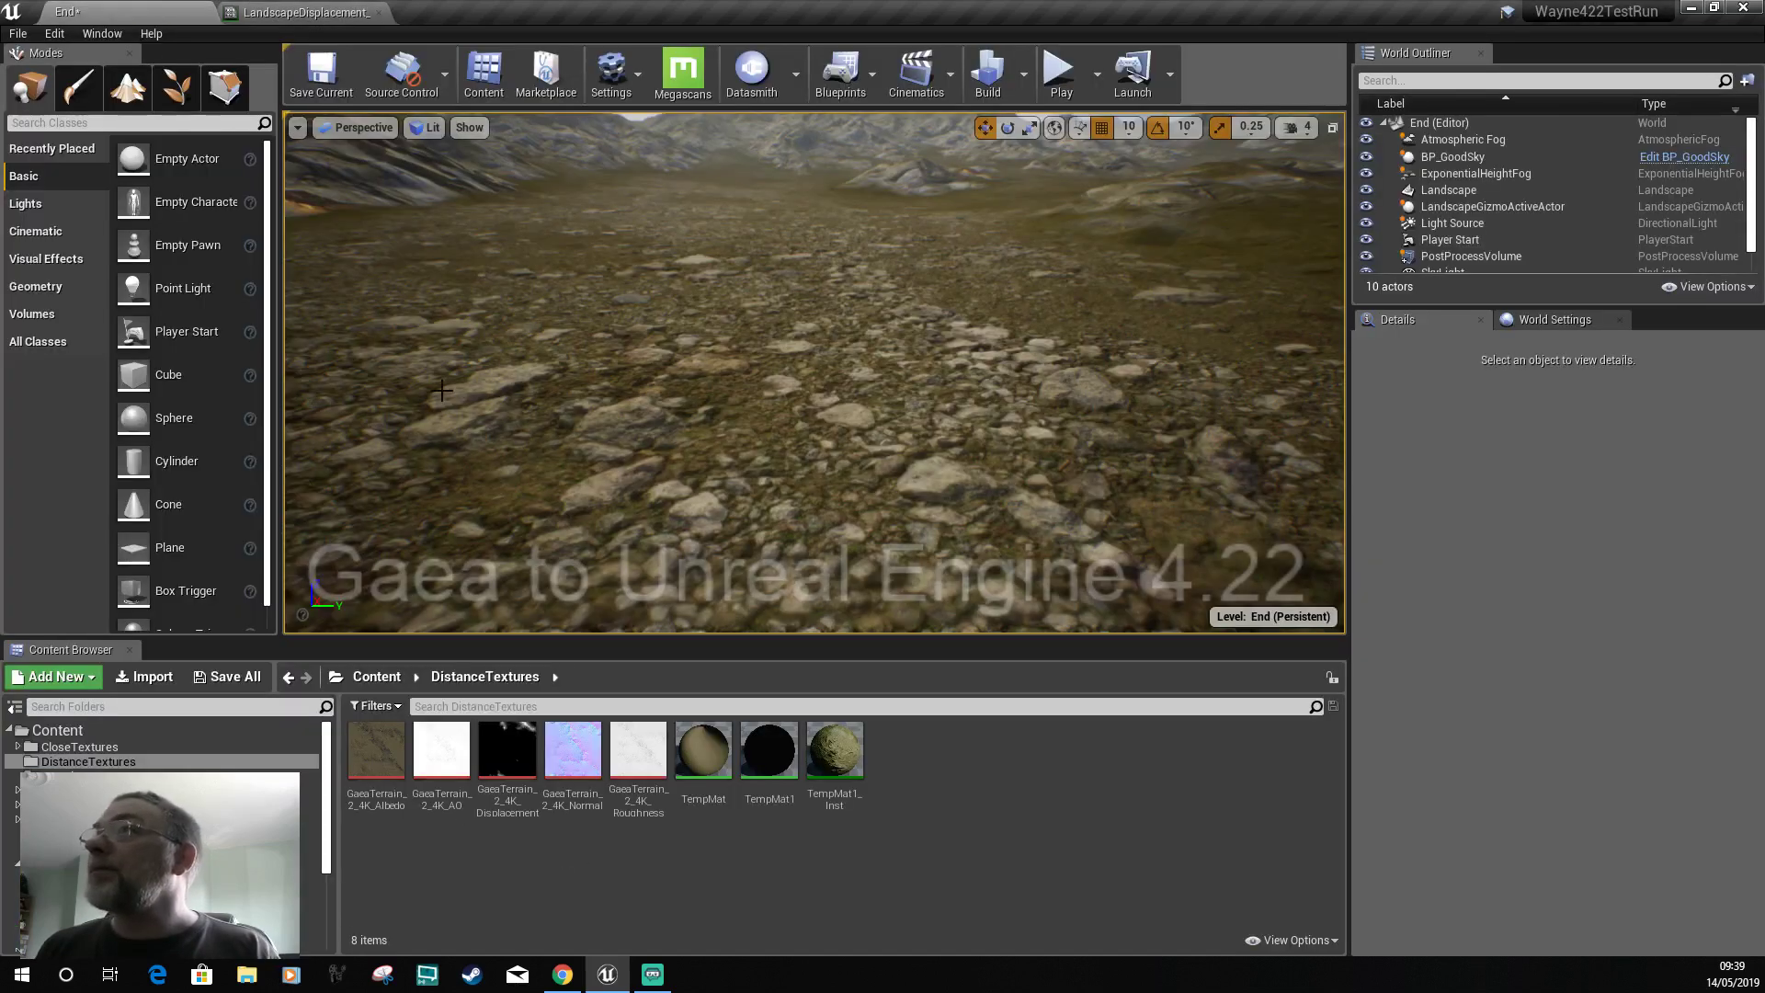
In Landscape paint mode, check the Grass and Gravel layers, then select Rock as the paint layer.
left_click(128, 85)
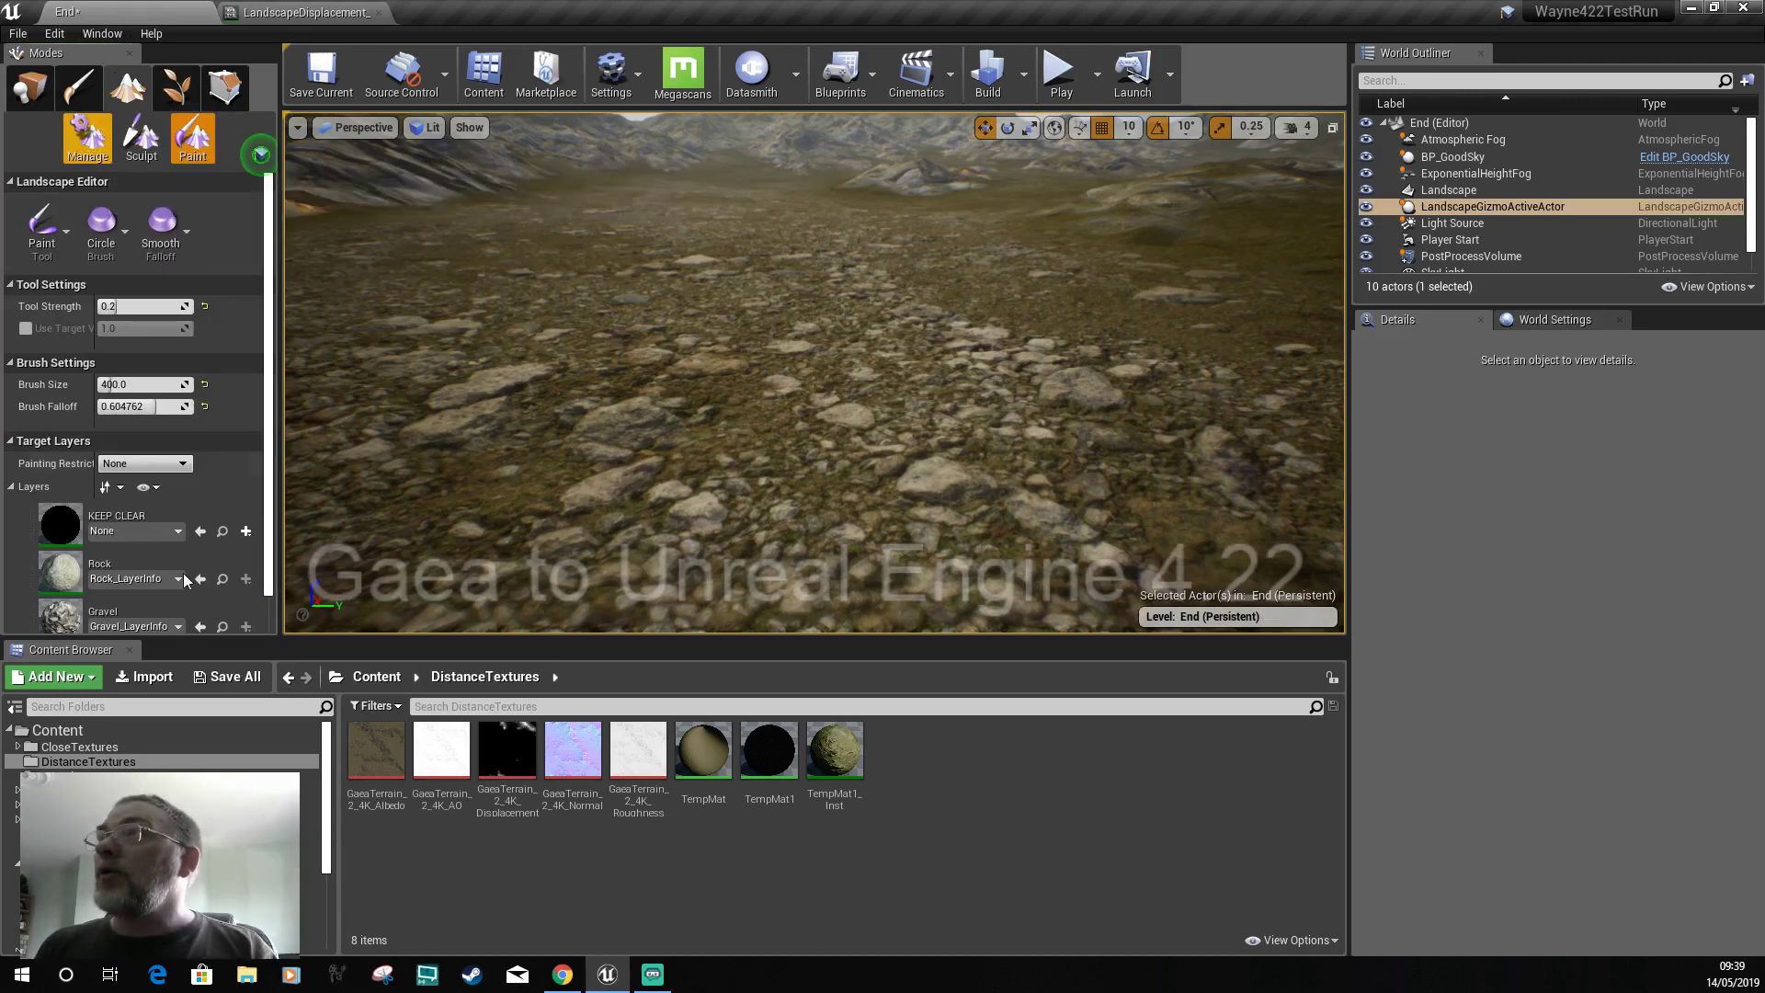
scroll(138, 552, "down", 2)
left_click(129, 596)
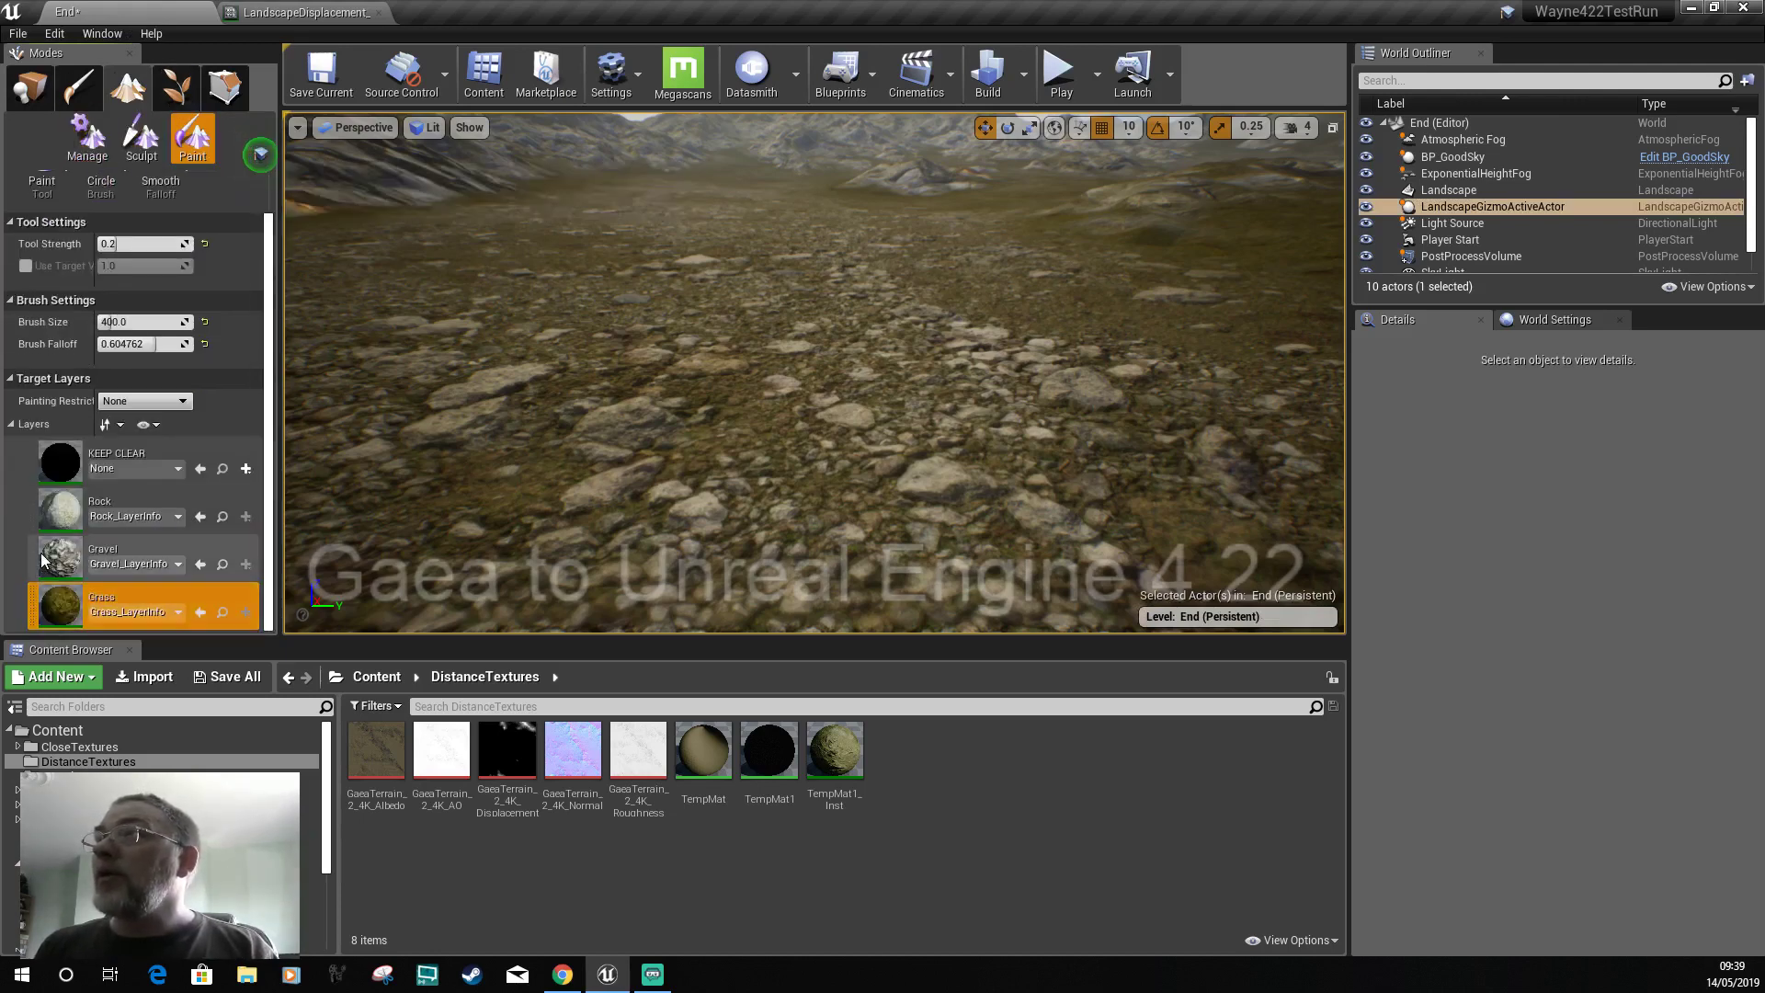
left_click(41, 553)
right_click(41, 554)
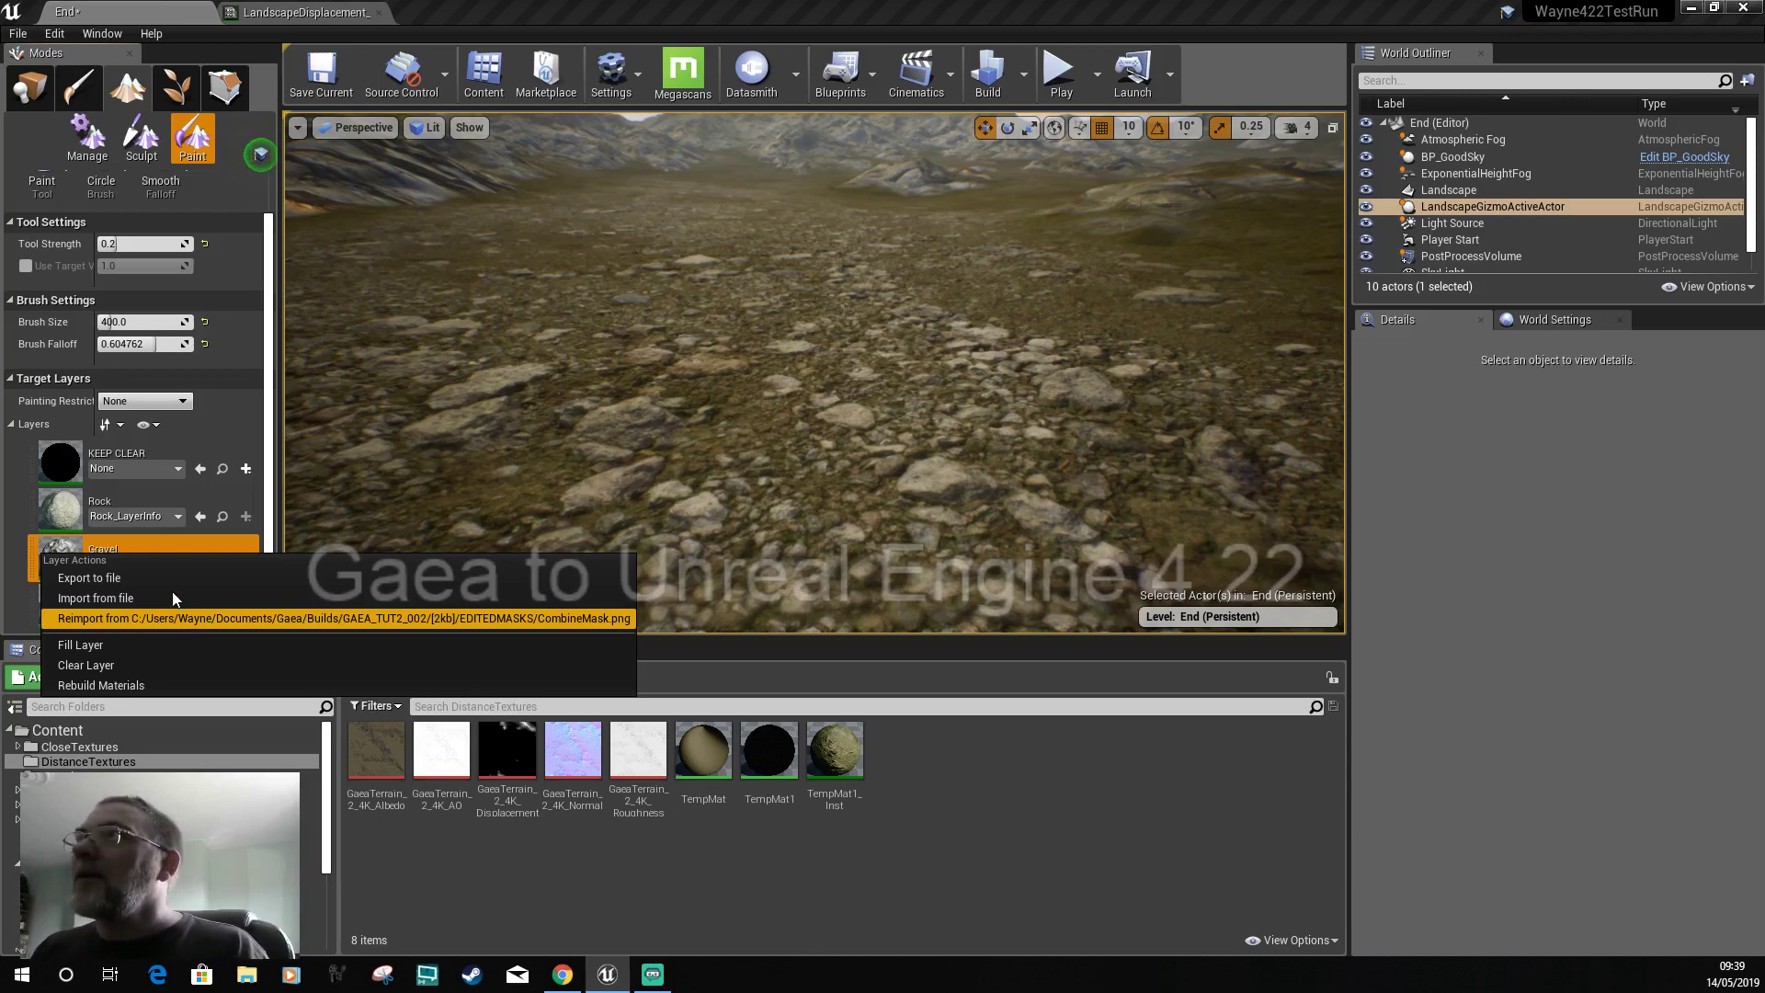
right_click(59, 499)
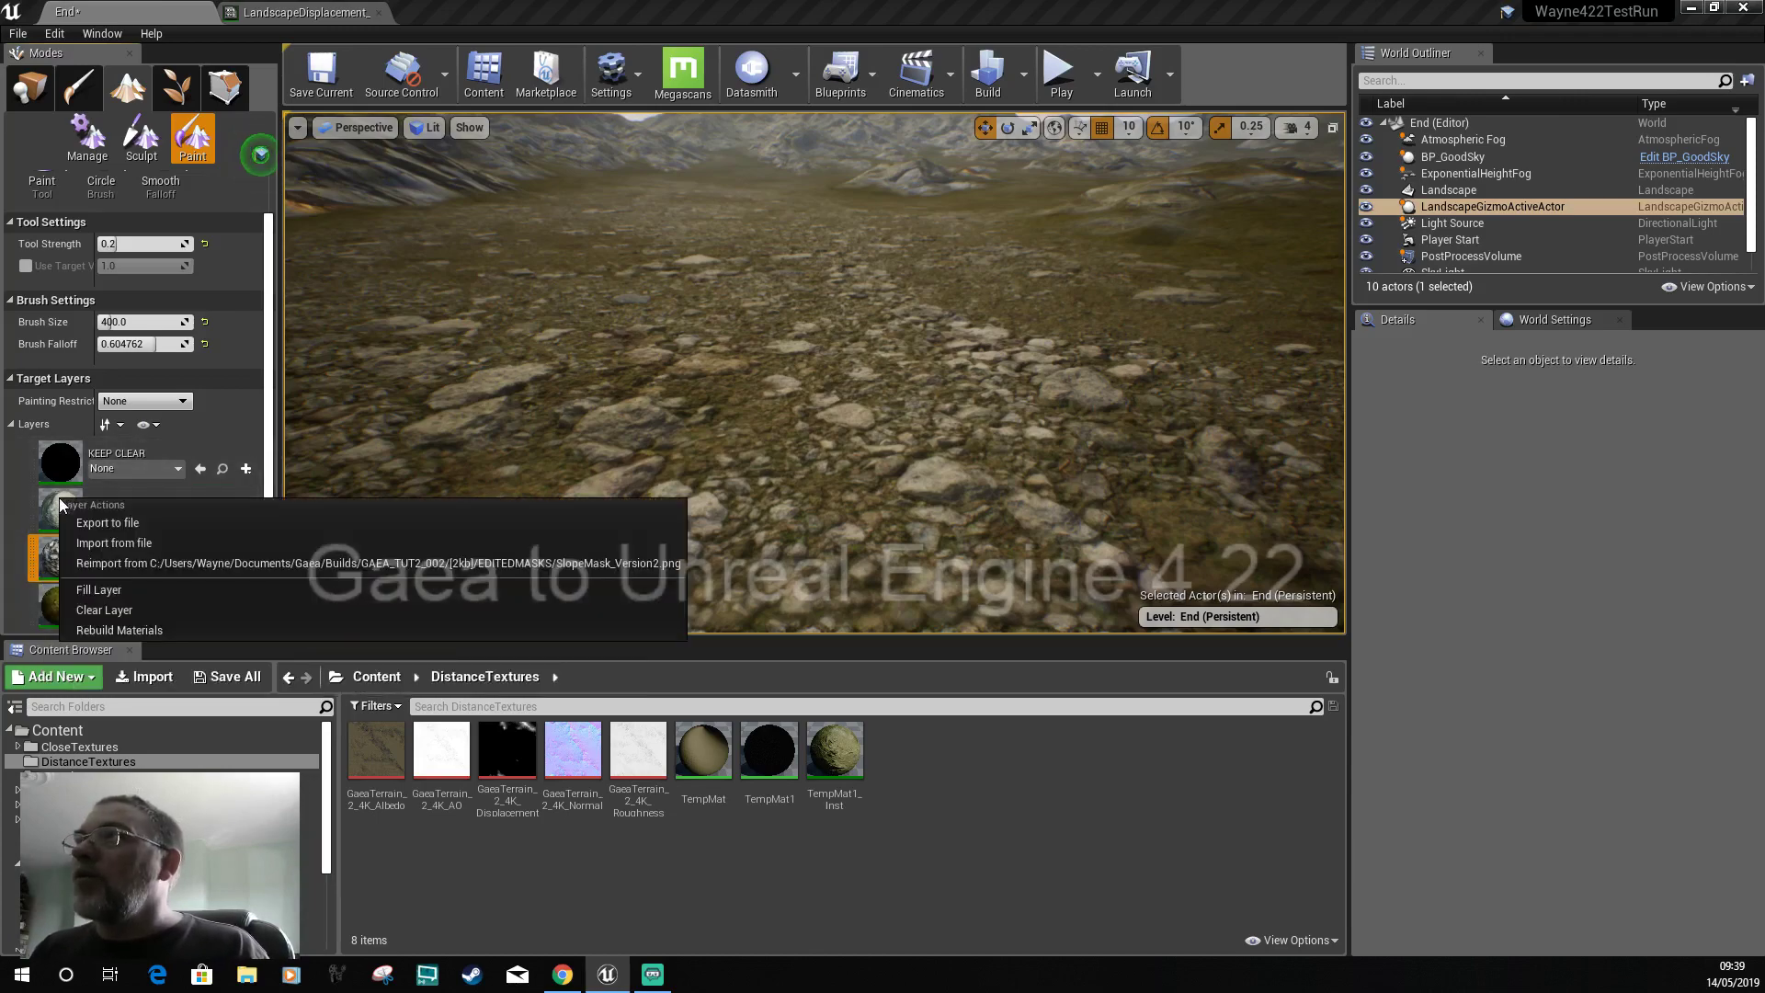
right_click(42, 498)
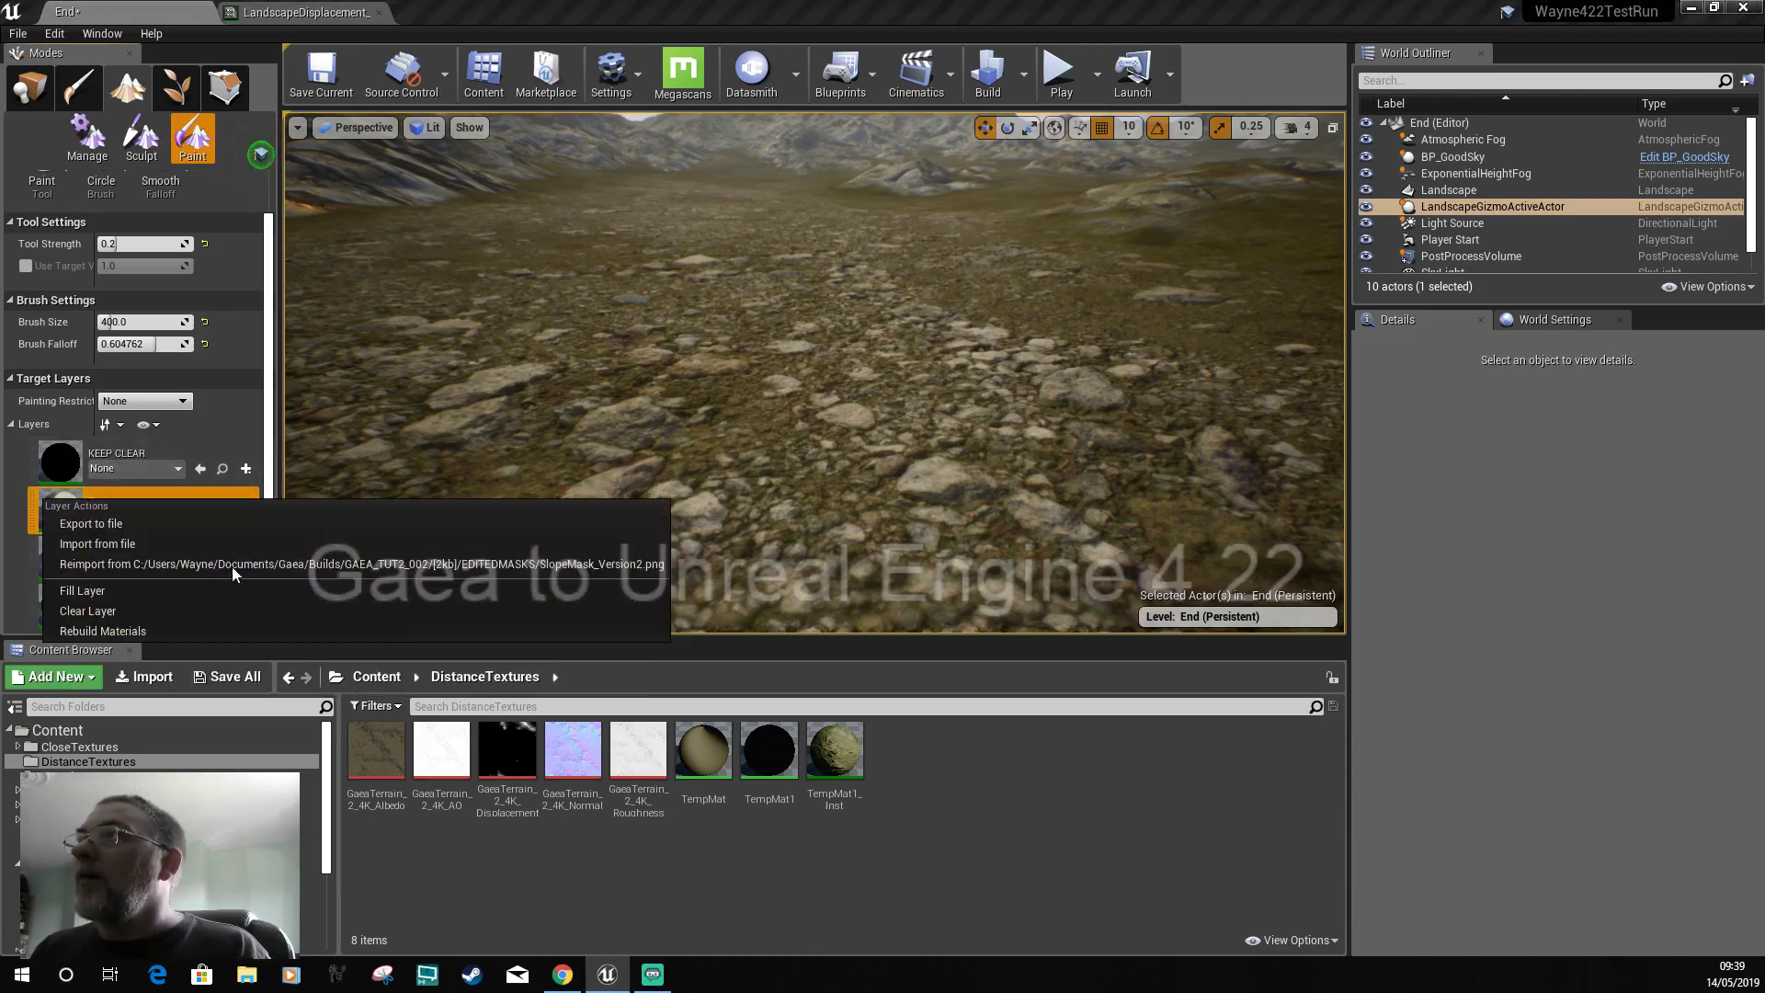
left_click(916, 886)
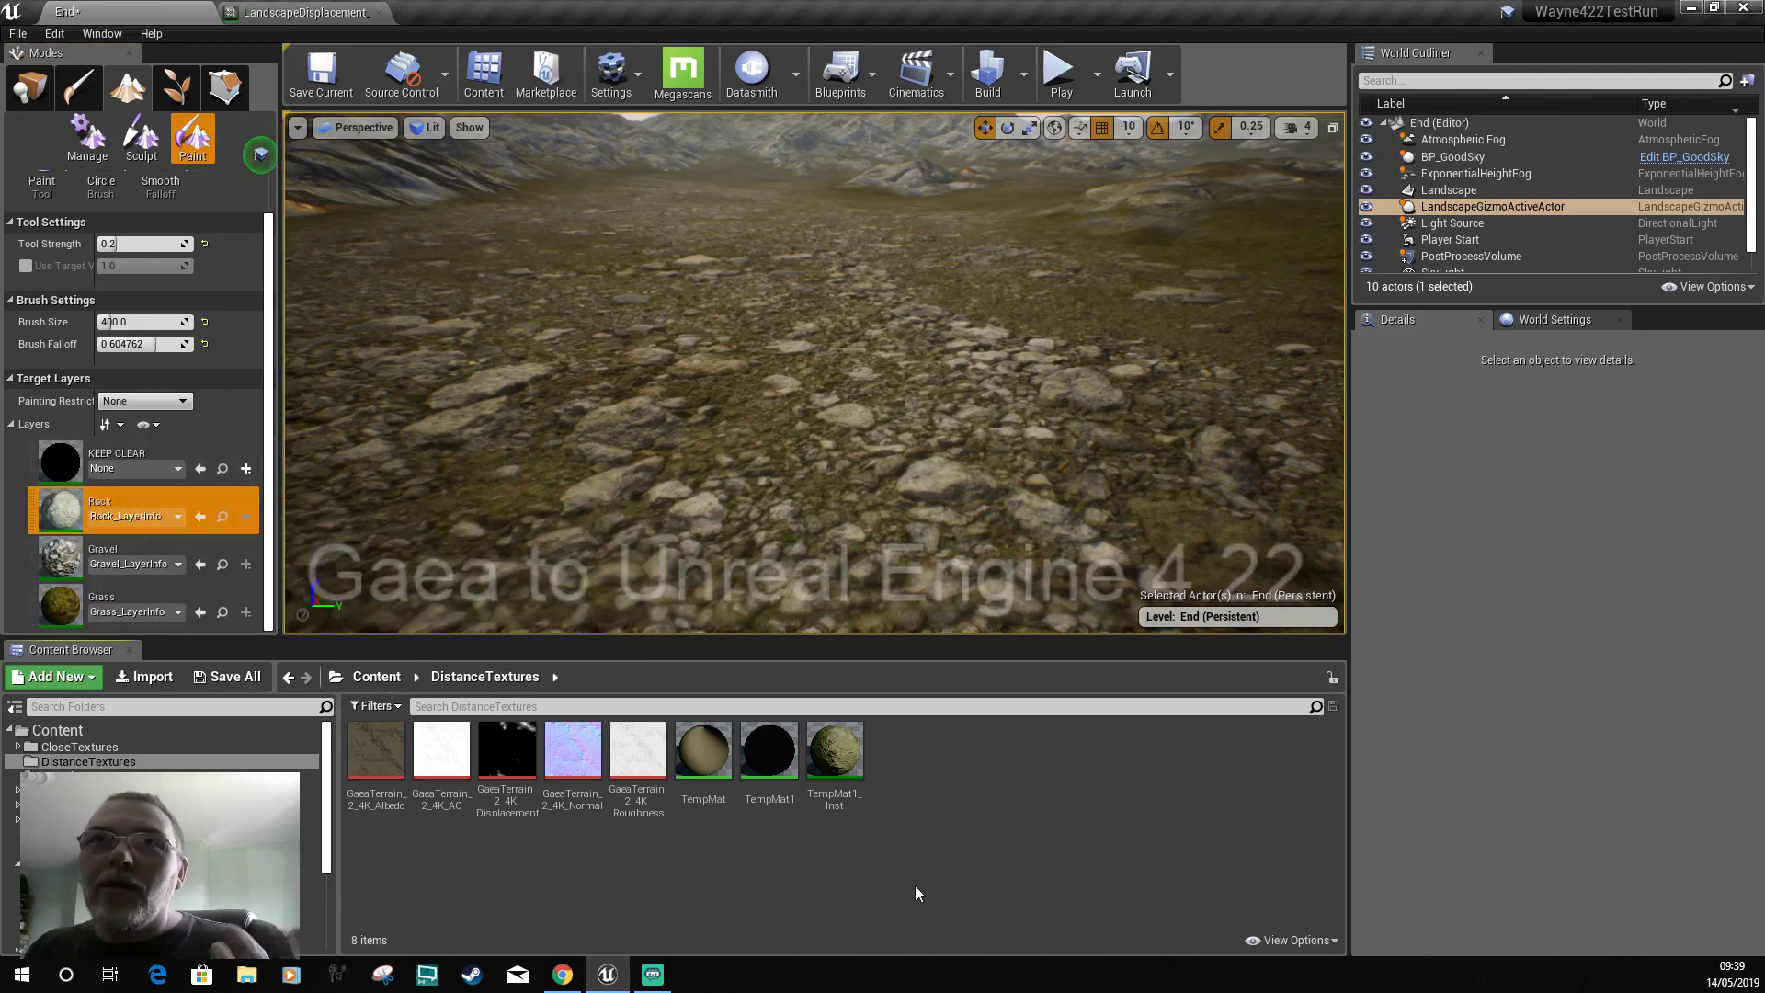